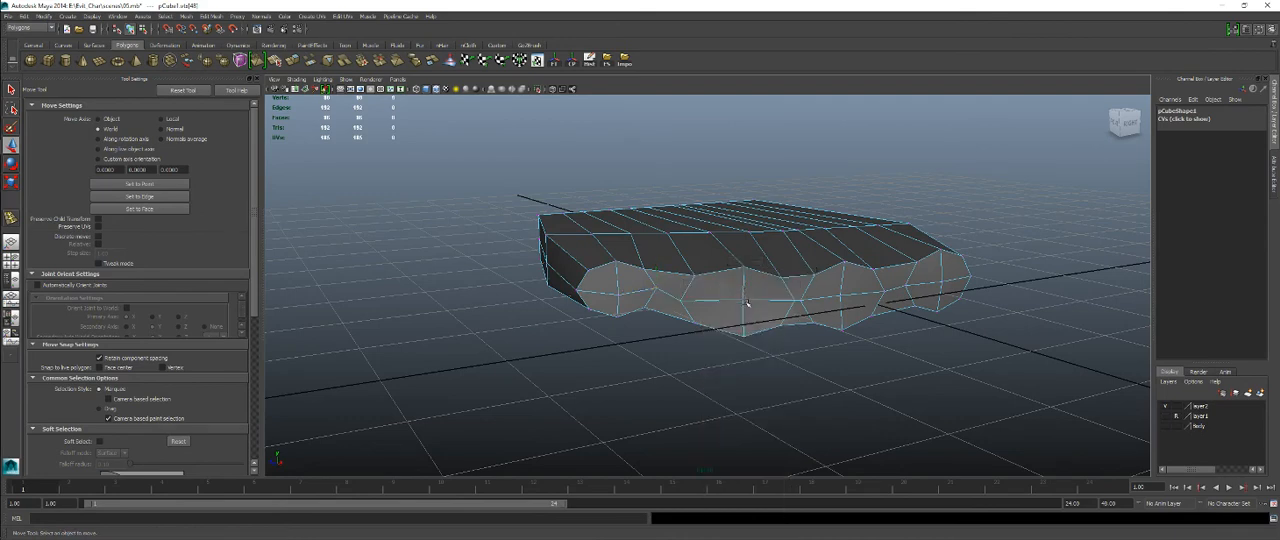
Delete the four octagonal groups of faces on the front of the palm where the fingers attach.
{"action": "left_click_drag", "start_coordinate": [688, 272], "coordinate": [763, 288]}
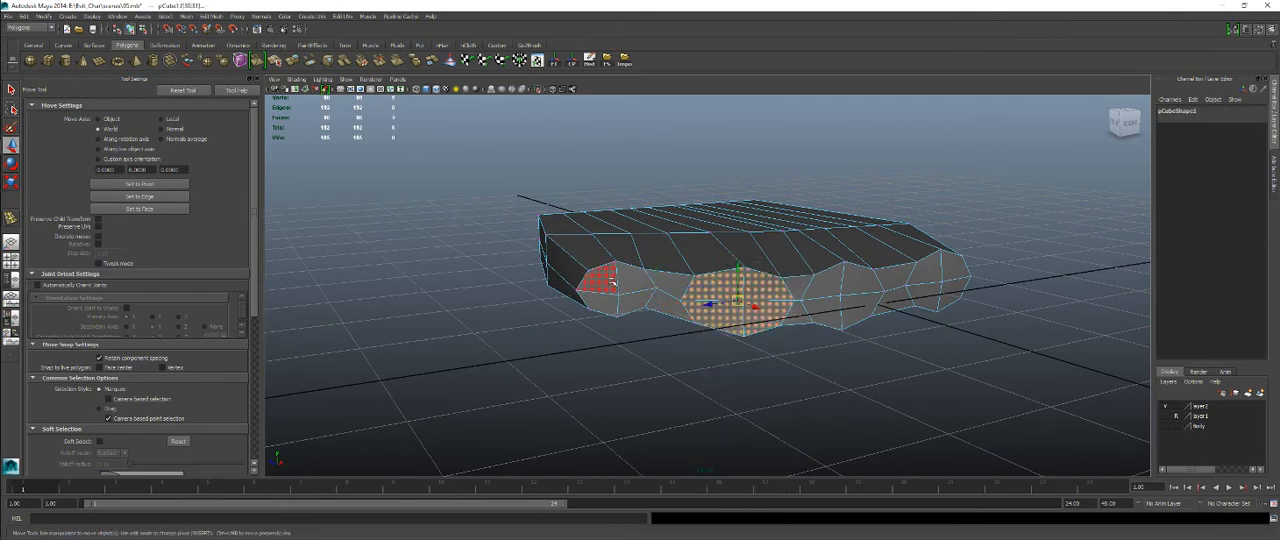
{"action": "left_click_drag", "start_coordinate": [743, 323], "coordinate": [635, 283], "text": "alt"}
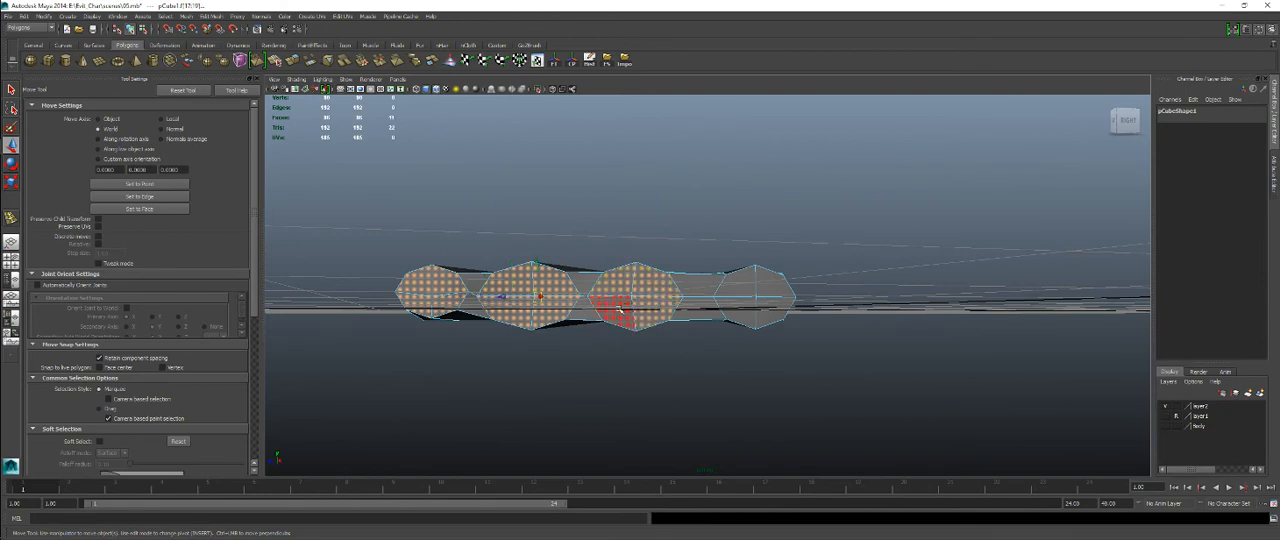
{"action": "left_click", "coordinate": [727, 288], "text": "shift"}
{"action": "left_click", "coordinate": [774, 288], "text": "shift"}
{"action": "left_click", "coordinate": [771, 311], "text": "shift"}
{"action": "left_click", "coordinate": [752, 312], "text": "shift"}
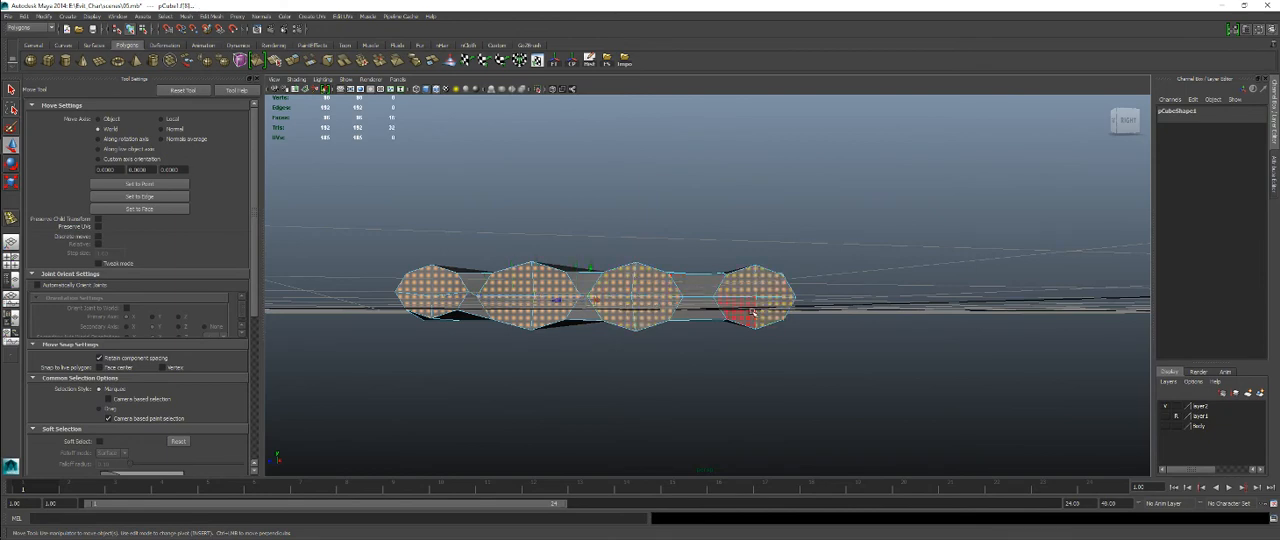
{"action": "left_click_drag", "start_coordinate": [695, 372], "coordinate": [849, 326], "text": "alt"}
{"action": "left_click_drag", "start_coordinate": [903, 360], "coordinate": [588, 342], "text": "alt"}
{"action": "key", "text": "Delete"}
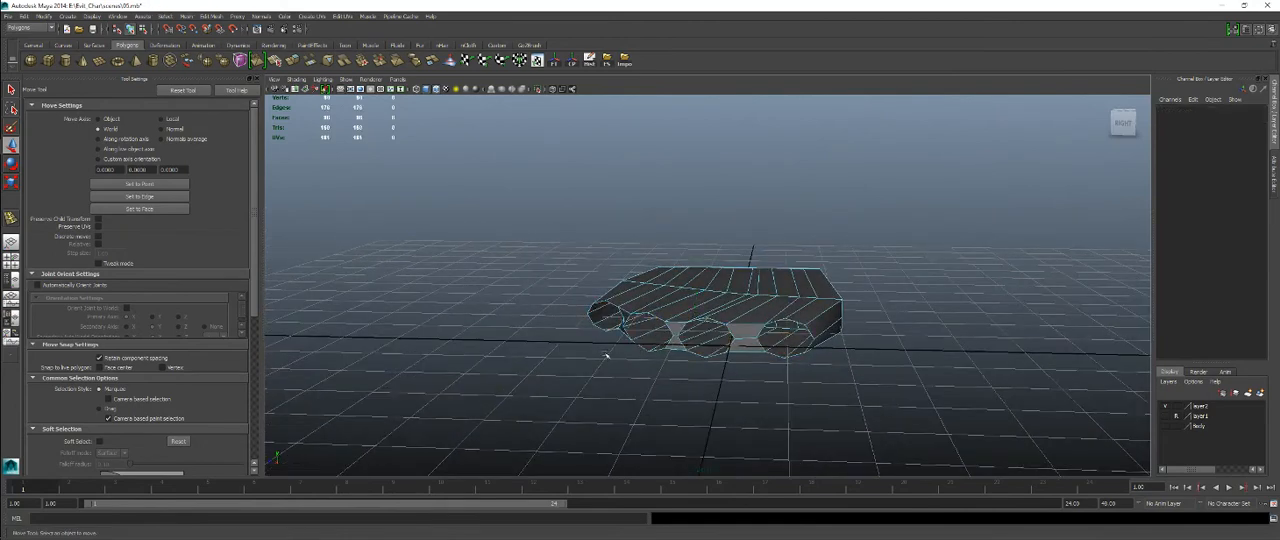
Display only the finger layer, layer1, with the palm layer hidden, and switch layer1 from reference to normal display so it is editable.
{"action": "left_click", "coordinate": [1165, 416]}
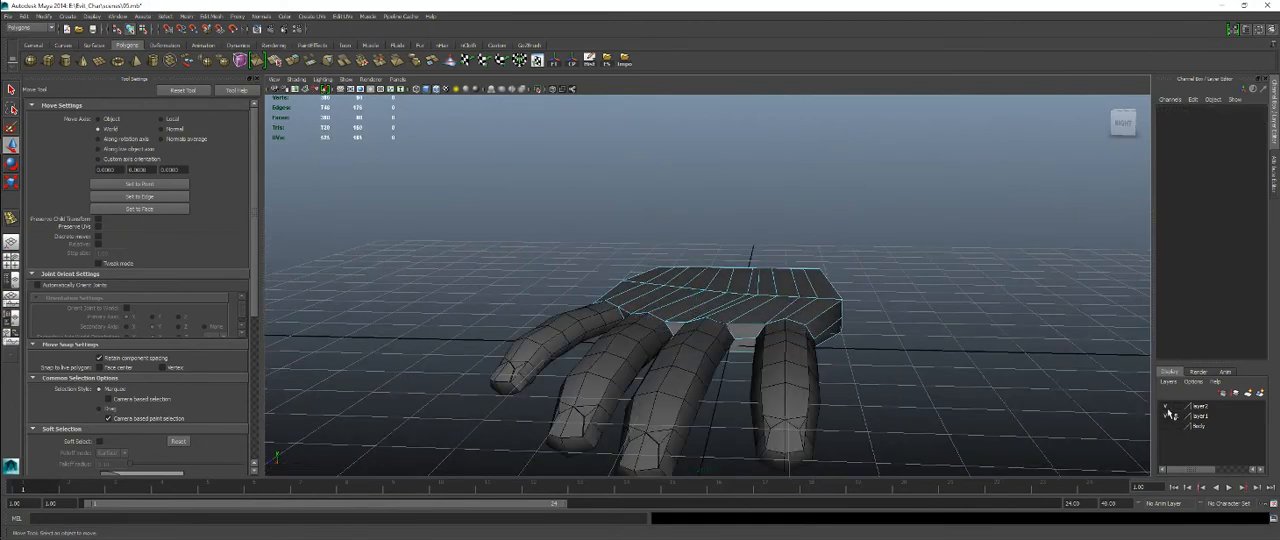
{"action": "left_click", "coordinate": [1165, 407]}
{"action": "left_click_drag", "start_coordinate": [985, 375], "coordinate": [728, 331], "text": "alt"}
{"action": "right_click", "coordinate": [728, 331]}
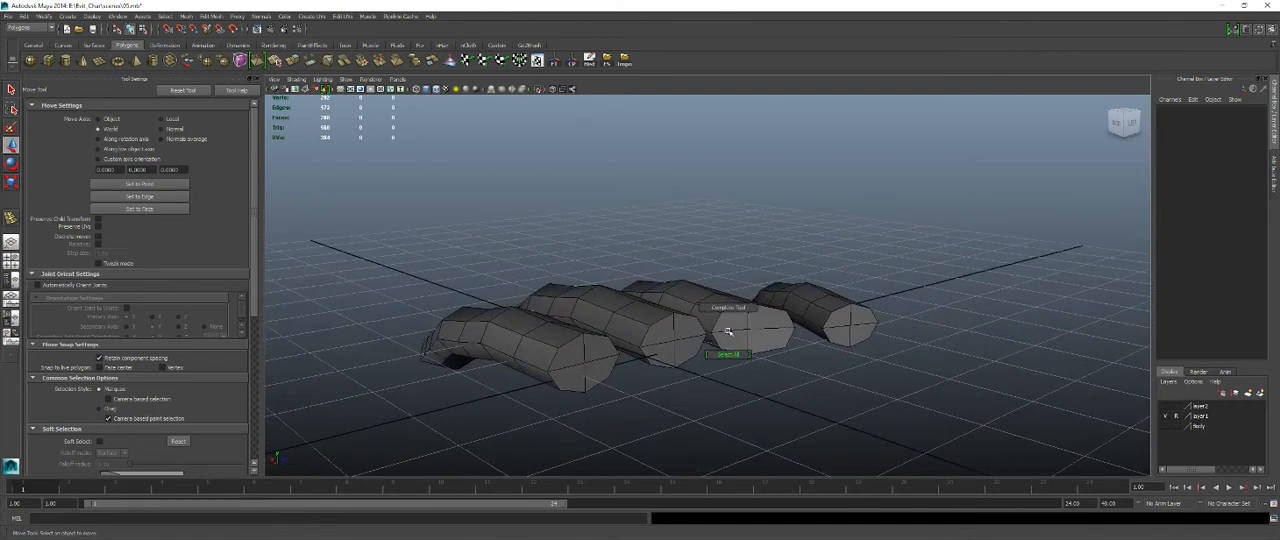
{"action": "left_click", "coordinate": [728, 354]}
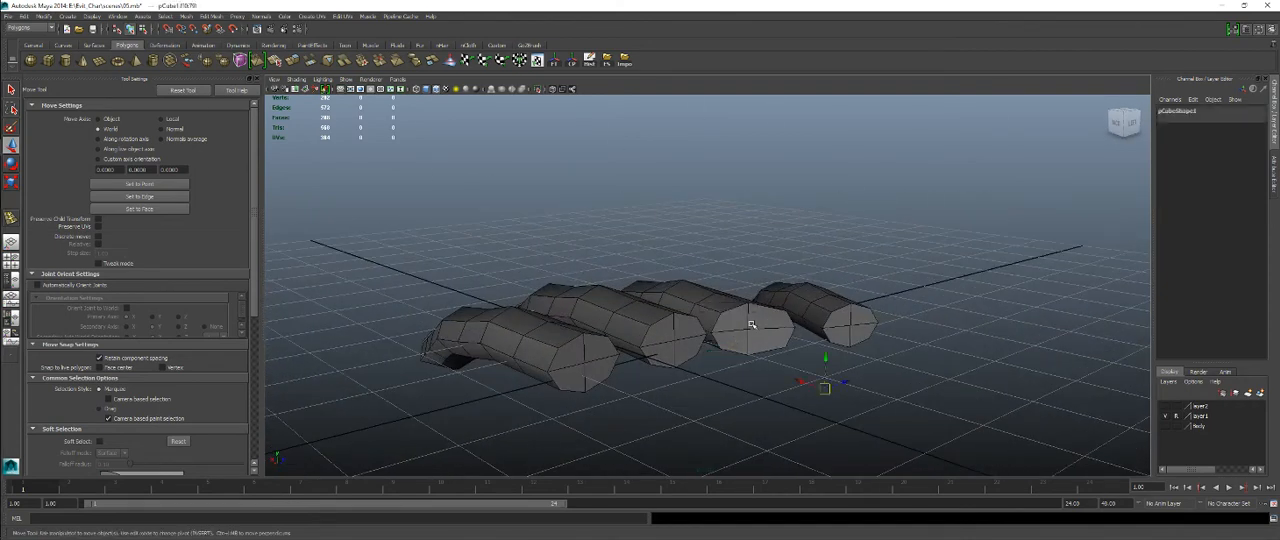
{"action": "left_click", "coordinate": [1179, 419]}
{"action": "left_click", "coordinate": [1176, 416]}
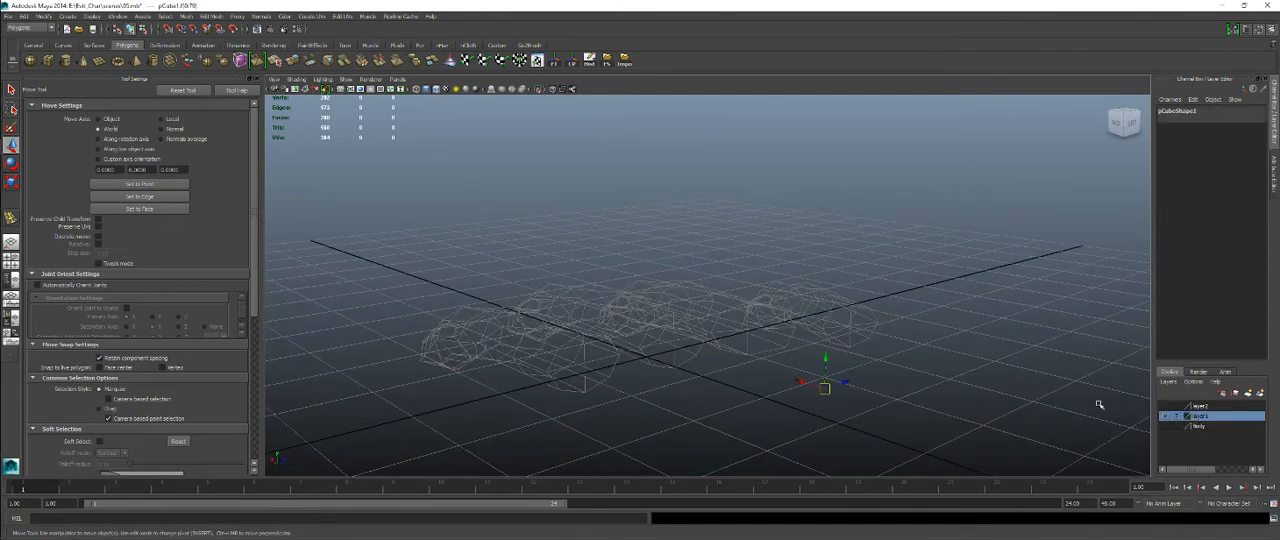
{"action": "left_click", "coordinate": [1176, 416]}
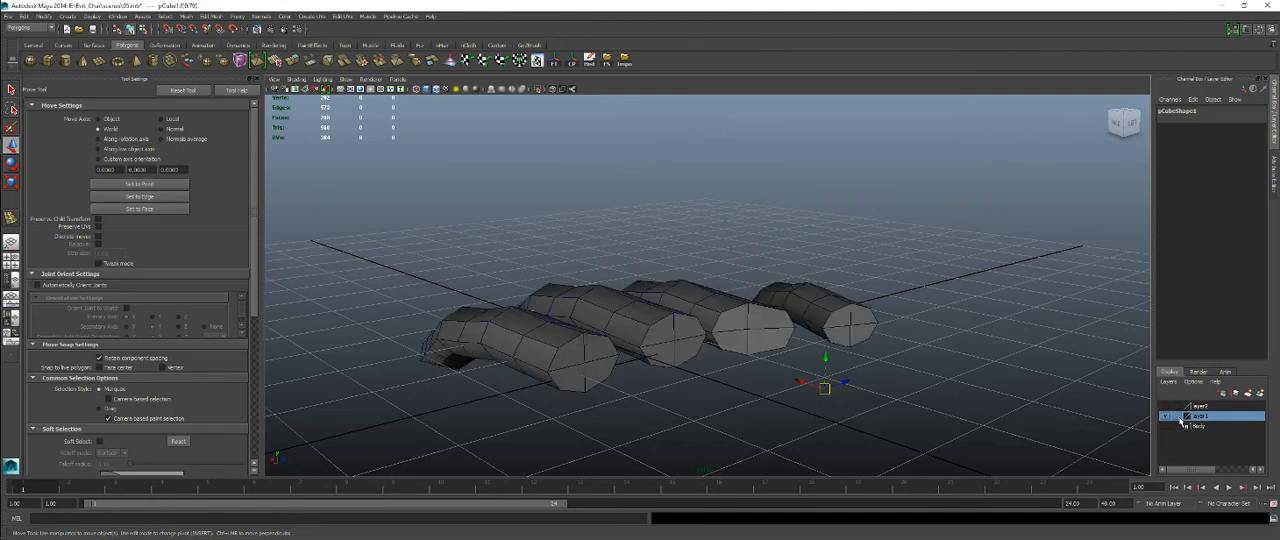
Delete the four cap faces closing the base of the smallest finger at the far end of the row.
{"action": "right_click_drag", "start_coordinate": [839, 306], "coordinate": [838, 328]}
{"action": "left_click", "coordinate": [841, 318]}
{"action": "left_click", "coordinate": [856, 321], "text": "shift"}
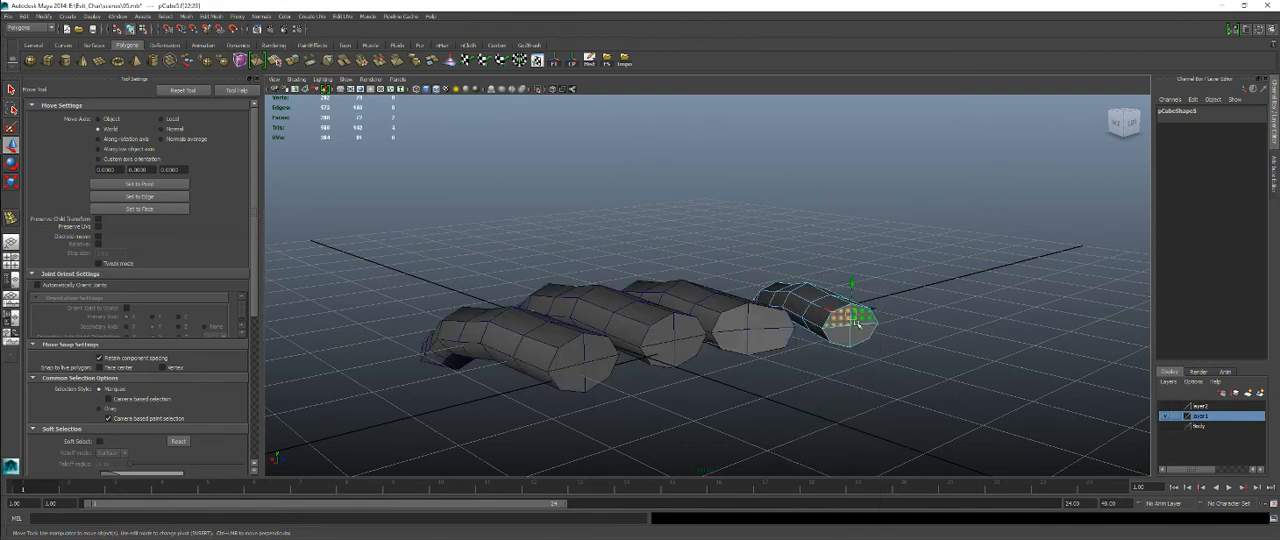
{"action": "left_click", "coordinate": [857, 333], "text": "shift"}
{"action": "left_click", "coordinate": [841, 336], "text": "shift"}
{"action": "key", "text": "Delete"}
Delete the four cap faces at the base of the finger next to the smallest one.
{"action": "left_click", "coordinate": [757, 323]}
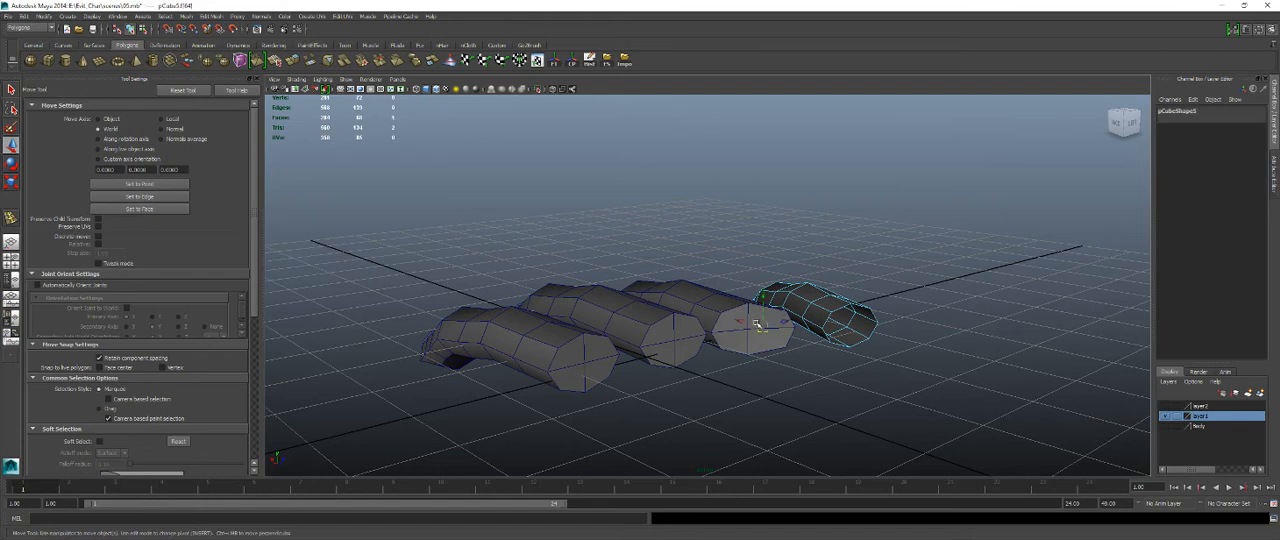
{"action": "double_click", "coordinate": [746, 331]}
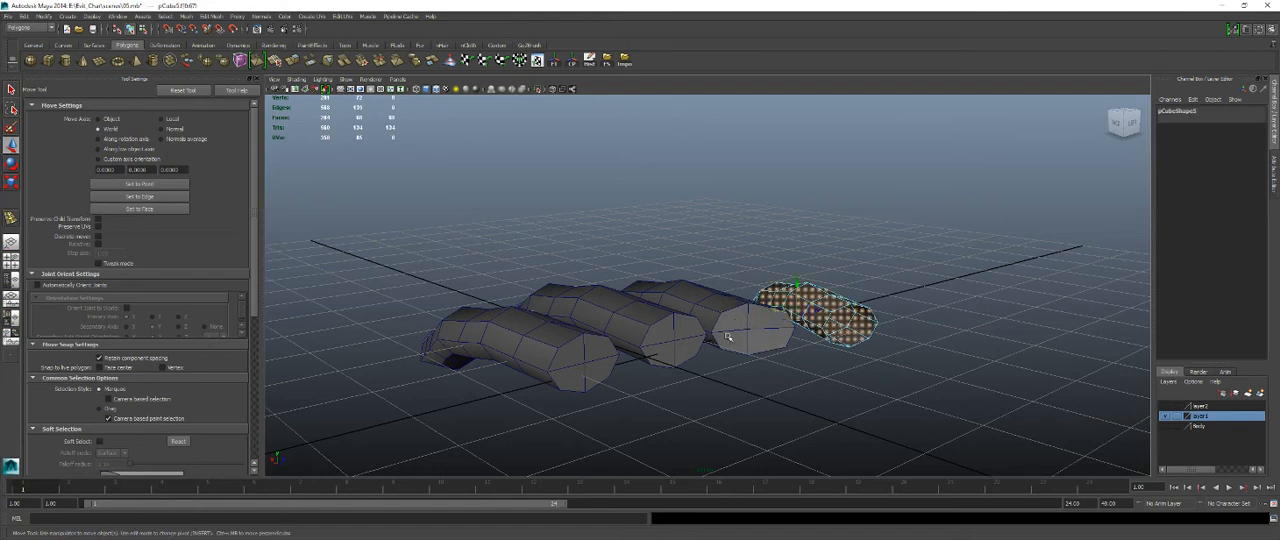
{"action": "mouse_move", "coordinate": [744, 306]}
{"action": "right_mouse_down"}
{"action": "mouse_move", "coordinate": [790, 289]}
{"action": "mouse_move", "coordinate": [745, 323]}
{"action": "right_mouse_up"}
{"action": "left_click", "coordinate": [741, 321]}
{"action": "left_click", "coordinate": [763, 321], "text": "shift"}
{"action": "left_click", "coordinate": [761, 339], "text": "shift"}
{"action": "left_click", "coordinate": [739, 343], "text": "shift"}
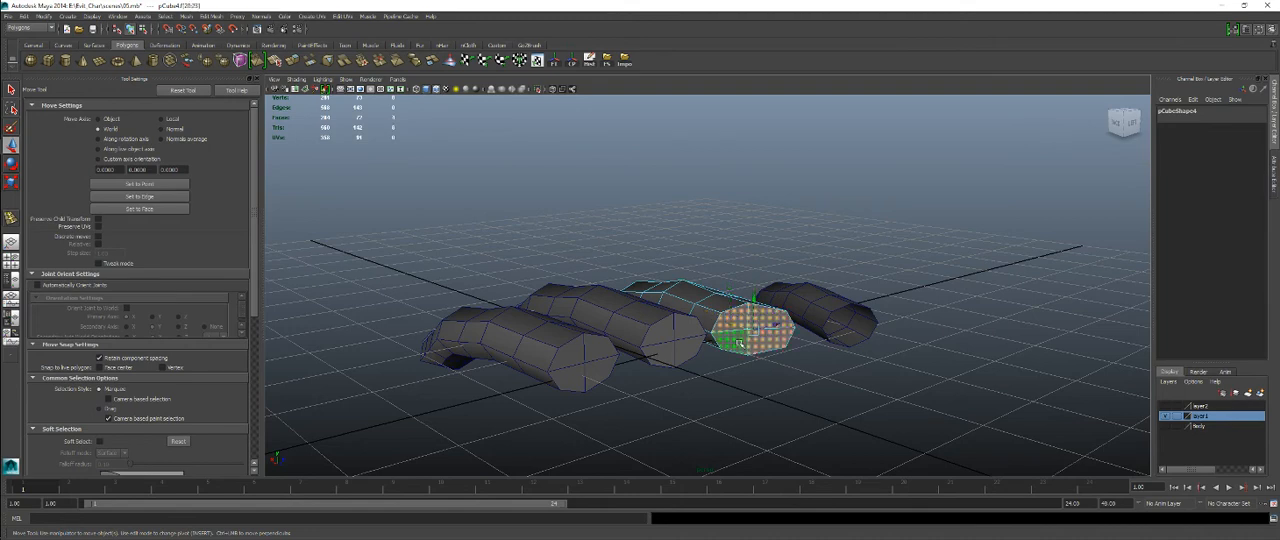
{"action": "key", "text": "Delete"}
Delete the cap faces at the base of the third finger, counting from the smallest one.
{"action": "mouse_move", "coordinate": [668, 328]}
{"action": "right_mouse_down"}
{"action": "mouse_move", "coordinate": [661, 311]}
{"action": "mouse_move", "coordinate": [661, 332]}
{"action": "right_mouse_up"}
{"action": "left_click", "coordinate": [663, 333]}
{"action": "left_click", "coordinate": [663, 332]}
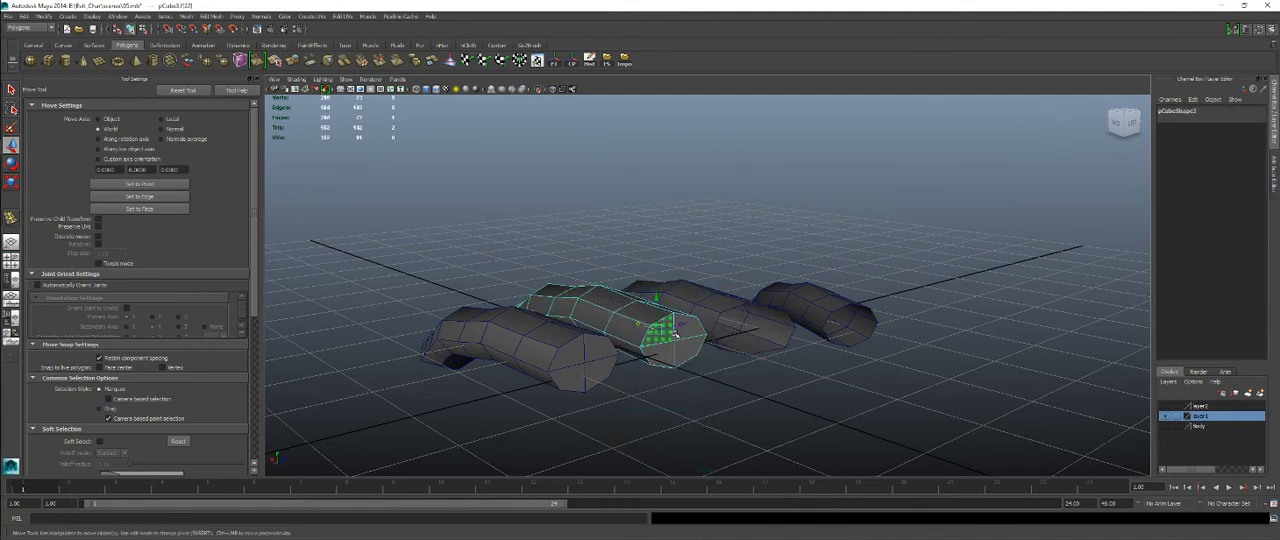
{"action": "left_click", "coordinate": [681, 332], "text": "shift"}
{"action": "left_click", "coordinate": [684, 347], "text": "shift"}
{"action": "left_click", "coordinate": [667, 355], "text": "shift"}
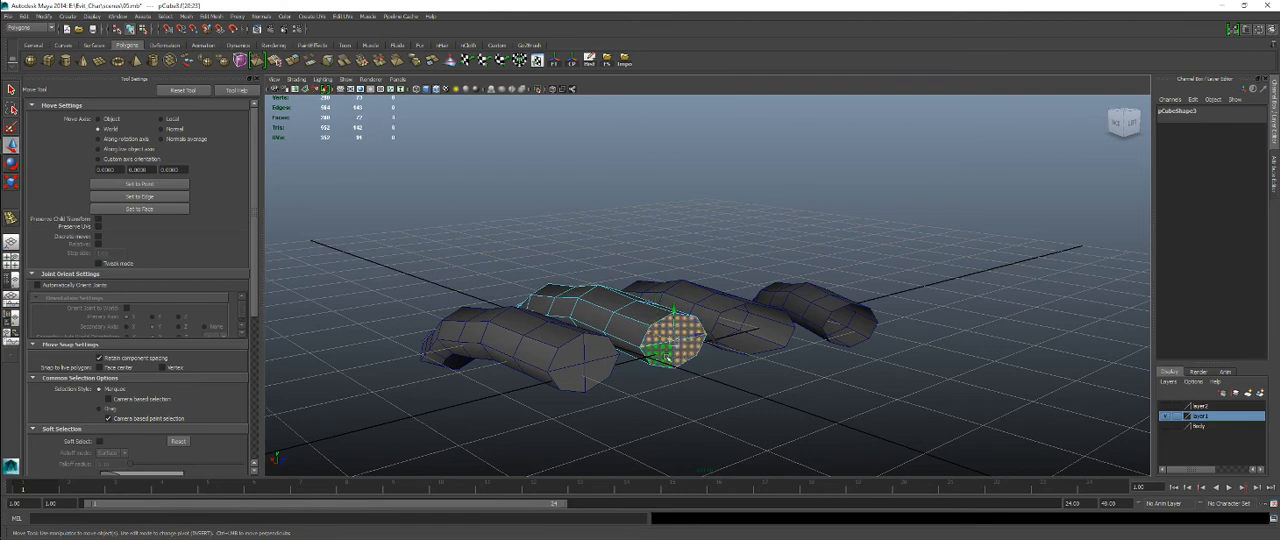
{"action": "key", "text": "Delete"}
Delete the four cap faces at the base of the remaining finger, nearest the camera.
{"action": "mouse_move", "coordinate": [592, 338]}
{"action": "right_mouse_down"}
{"action": "mouse_move", "coordinate": [608, 298]}
{"action": "mouse_move", "coordinate": [574, 344]}
{"action": "right_mouse_up"}
{"action": "left_click", "coordinate": [574, 344]}
{"action": "right_click_drag", "start_coordinate": [574, 304], "coordinate": [574, 332]}
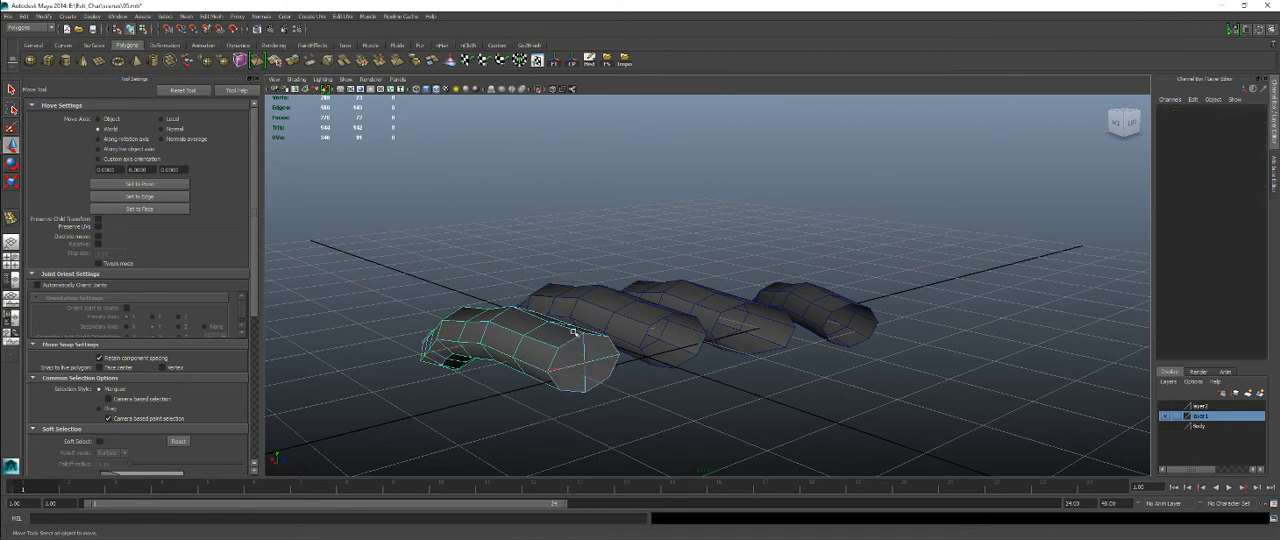
{"action": "left_click", "coordinate": [575, 354]}
{"action": "left_click", "coordinate": [599, 350], "text": "shift"}
{"action": "left_click", "coordinate": [598, 370], "text": "shift"}
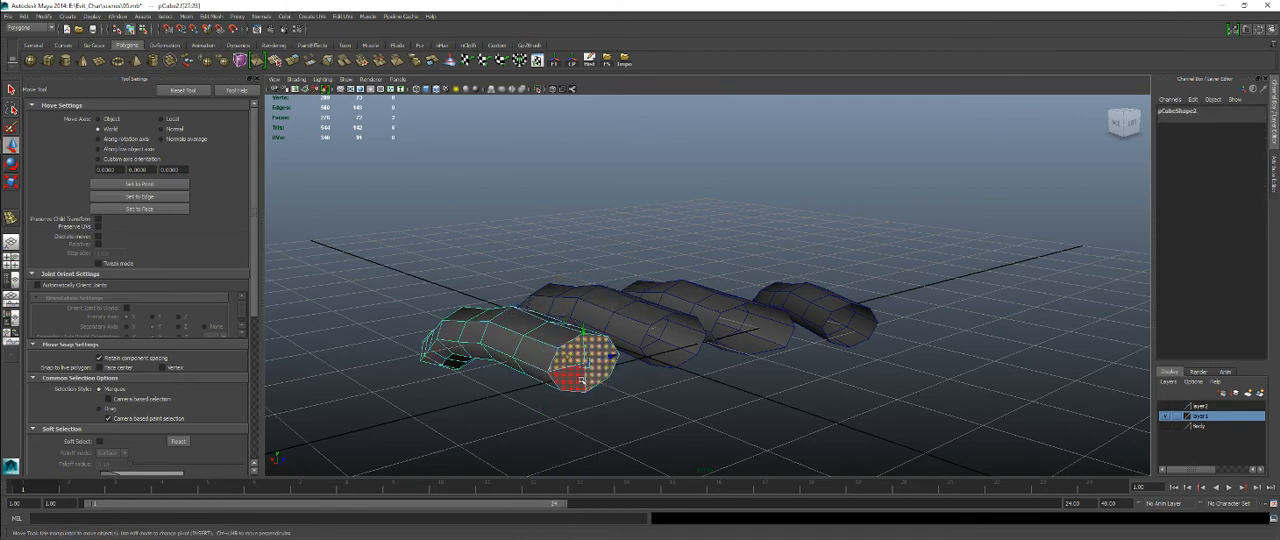
{"action": "left_click", "coordinate": [580, 379], "text": "shift"}
{"action": "key", "text": "Delete"}
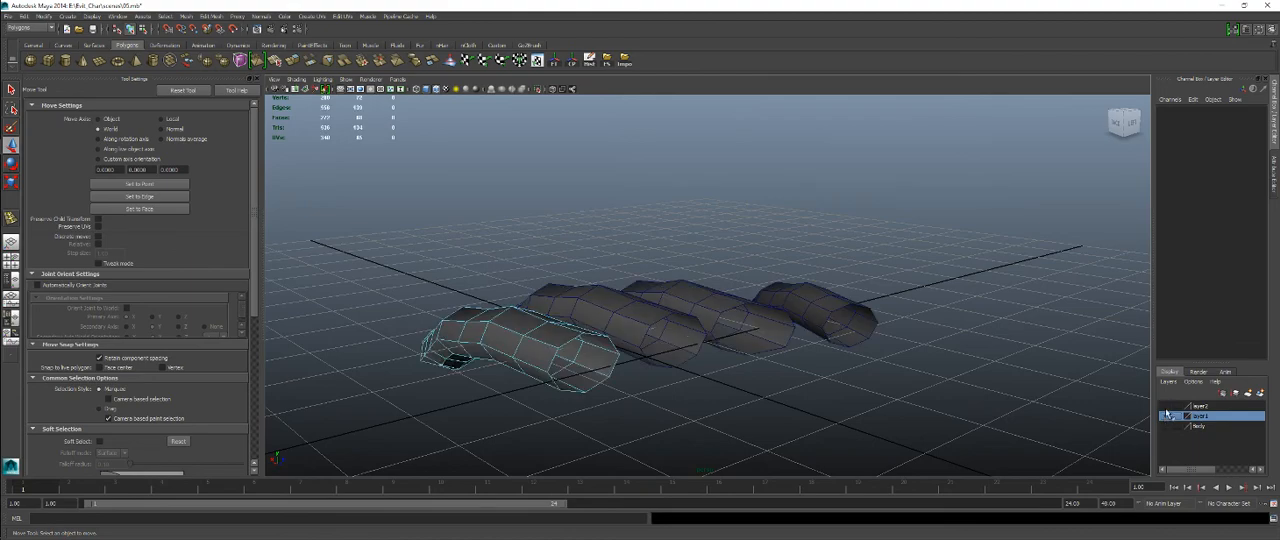
Show the palm layer, layer2, and combine the palm and all four fingers into one mesh.
{"action": "left_click", "coordinate": [1165, 406]}
{"action": "left_click_drag", "start_coordinate": [505, 289], "coordinate": [597, 309], "text": "alt"}
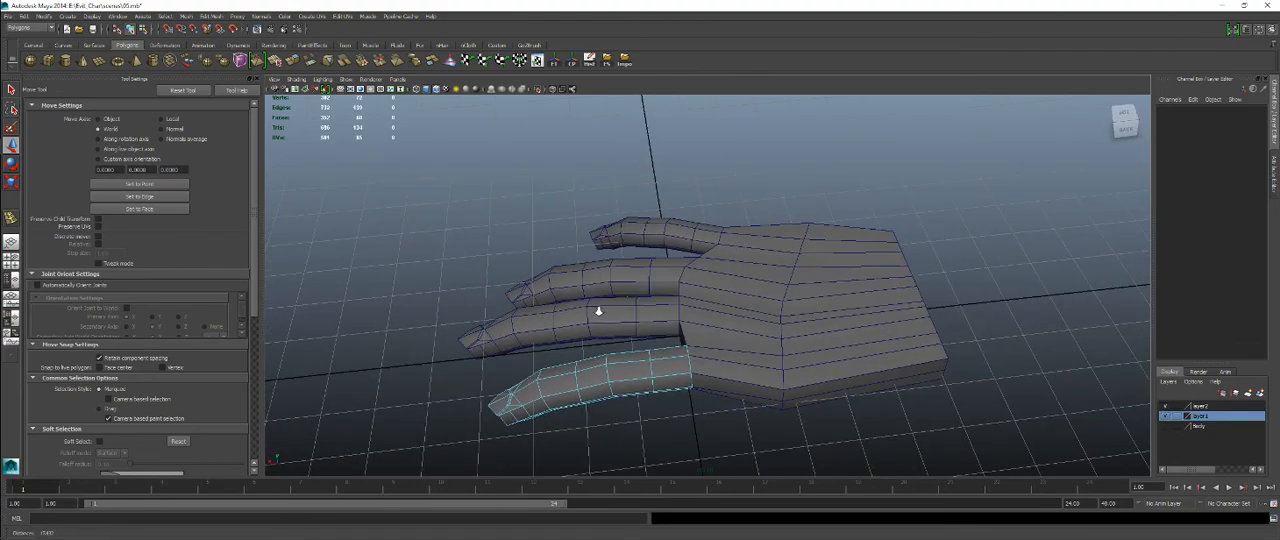
{"action": "right_click_drag", "start_coordinate": [746, 289], "coordinate": [806, 278]}
{"action": "left_click", "coordinate": [775, 232]}
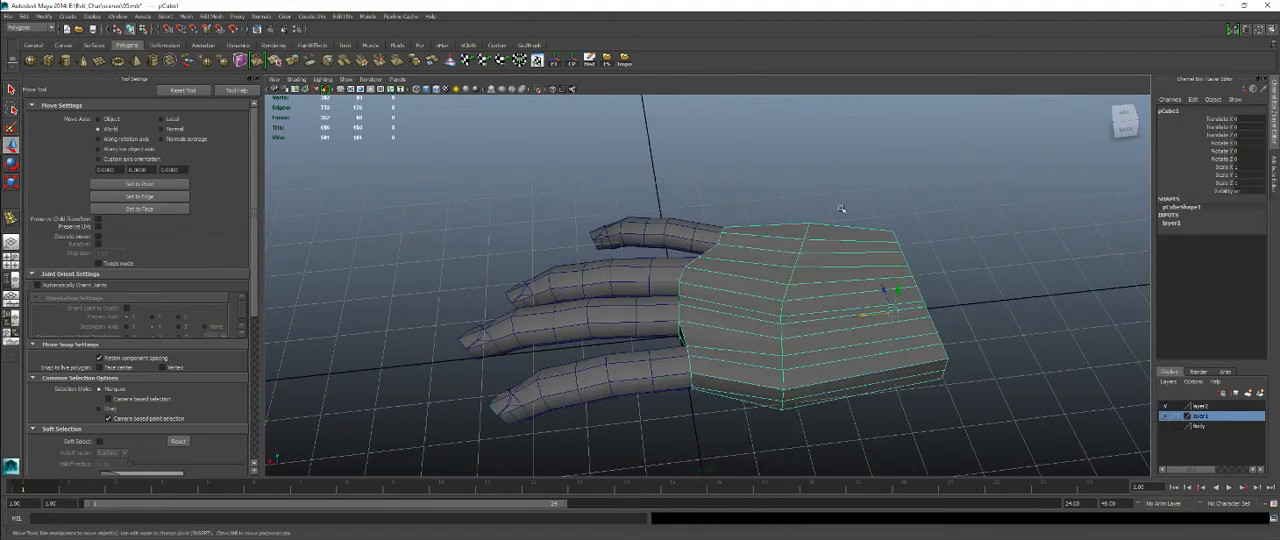
{"action": "left_click_drag", "start_coordinate": [842, 209], "coordinate": [642, 396]}
{"action": "right_click_drag", "start_coordinate": [802, 180], "coordinate": [797, 325], "text": "shift"}
{"action": "right_click_drag", "start_coordinate": [772, 278], "coordinate": [728, 278]}
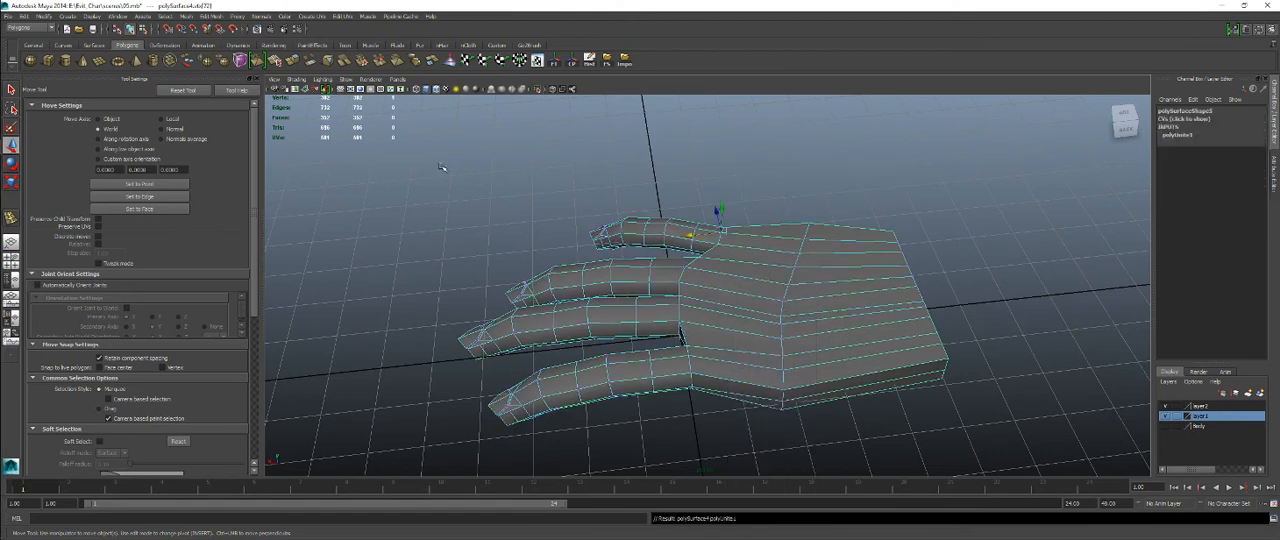
Merge the vertices of the fingers and the front half of the palm to weld the finger bases to the palm.
{"action": "left_click_drag", "start_coordinate": [442, 167], "coordinate": [815, 468]}
{"action": "right_click_drag", "start_coordinate": [771, 299], "coordinate": [798, 261], "text": "shift"}
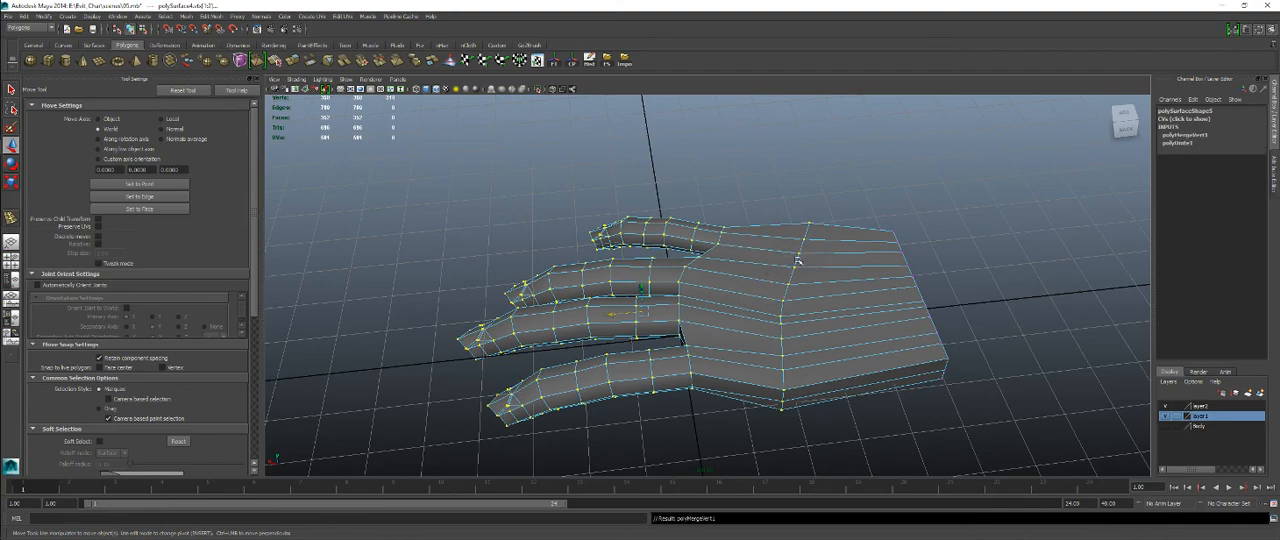
{"action": "left_click", "coordinate": [808, 216]}
{"action": "left_click_drag", "start_coordinate": [802, 262], "coordinate": [689, 322], "text": "alt"}
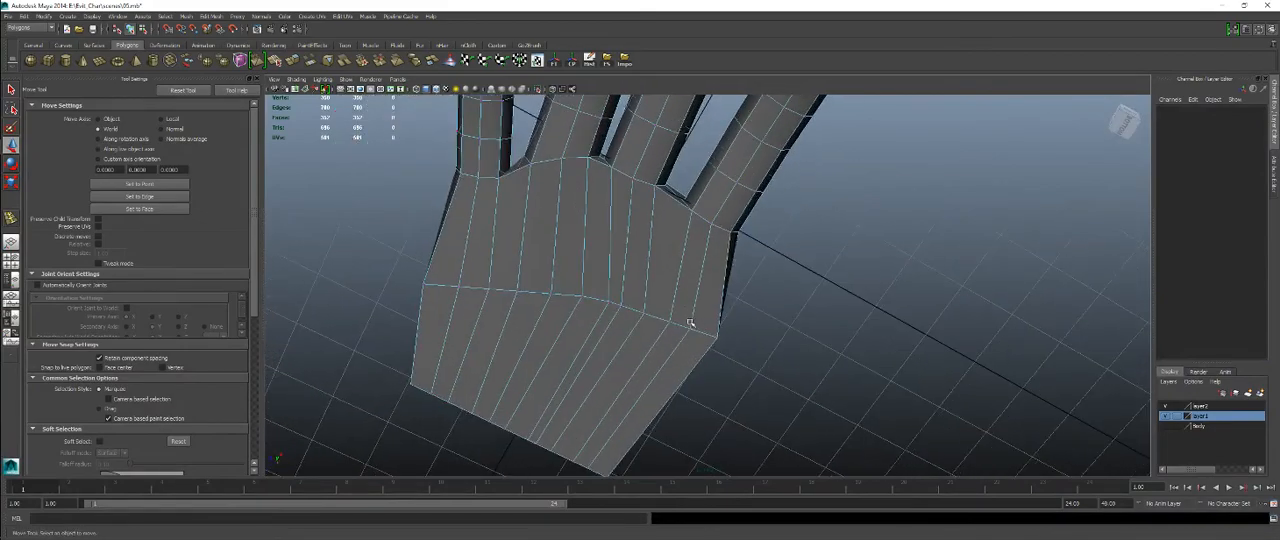
{"action": "left_click_drag", "start_coordinate": [696, 247], "coordinate": [523, 280], "text": "alt"}
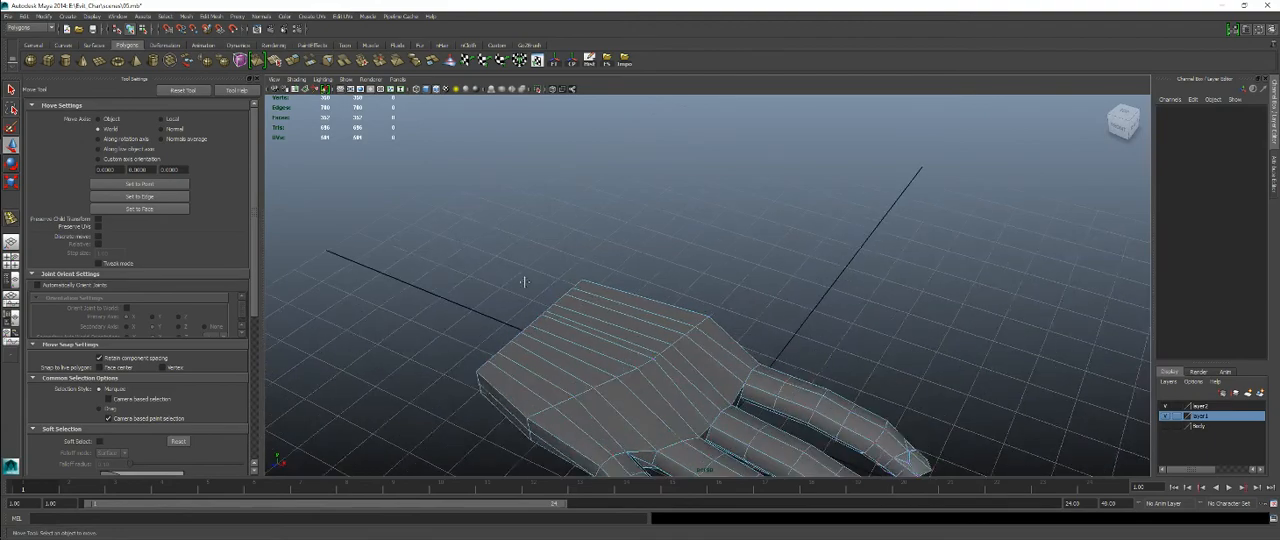
{"action": "left_click_drag", "start_coordinate": [571, 248], "coordinate": [713, 311], "text": "alt"}
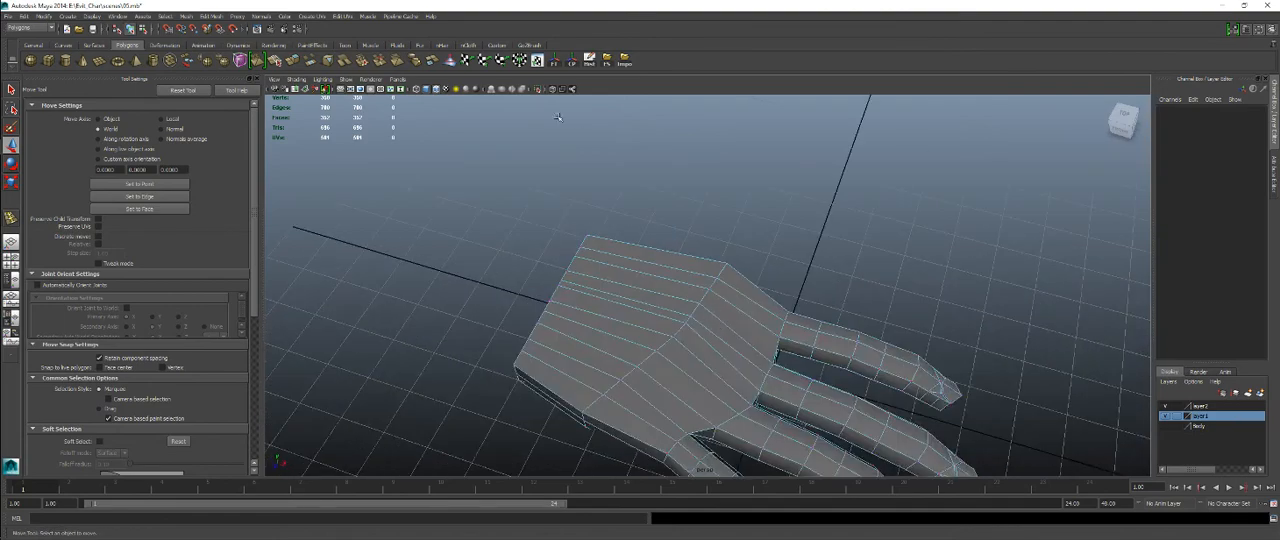
Create a polygon cube and place it over the base of the thumb on the top-view hand reference.
{"action": "key", "text": "space"}
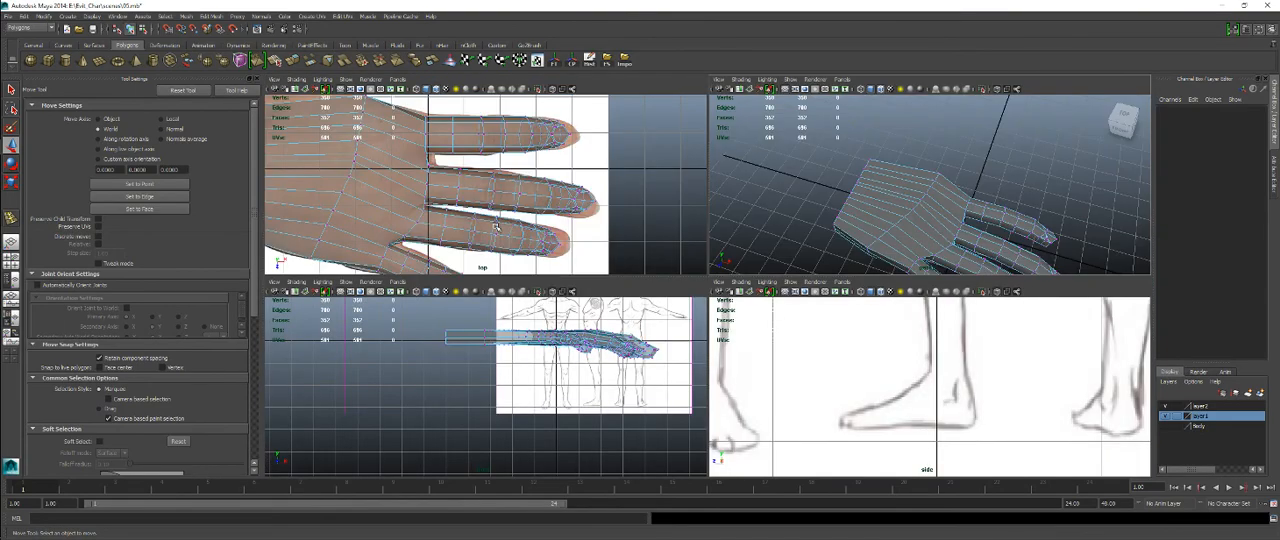
{"action": "key", "text": "space"}
{"action": "middle_click_drag", "start_coordinate": [496, 198], "coordinate": [808, 332], "text": "alt"}
{"action": "right_click_drag", "start_coordinate": [808, 332], "coordinate": [763, 291], "text": "alt"}
{"action": "middle_click_drag", "start_coordinate": [732, 276], "coordinate": [707, 310], "text": "alt"}
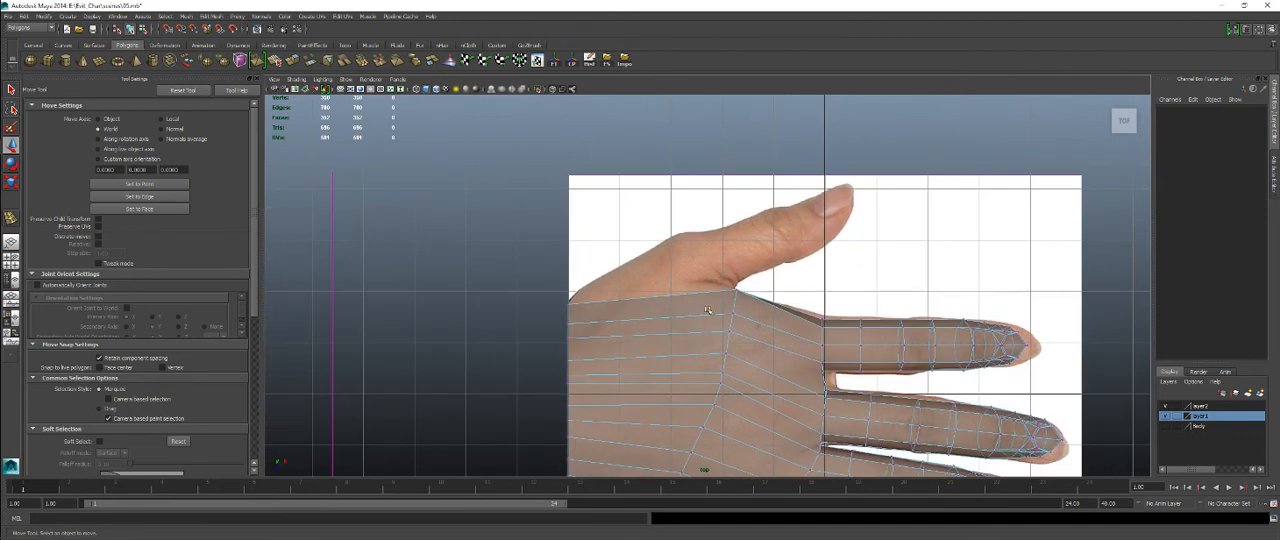
{"action": "left_click", "coordinate": [47, 61]}
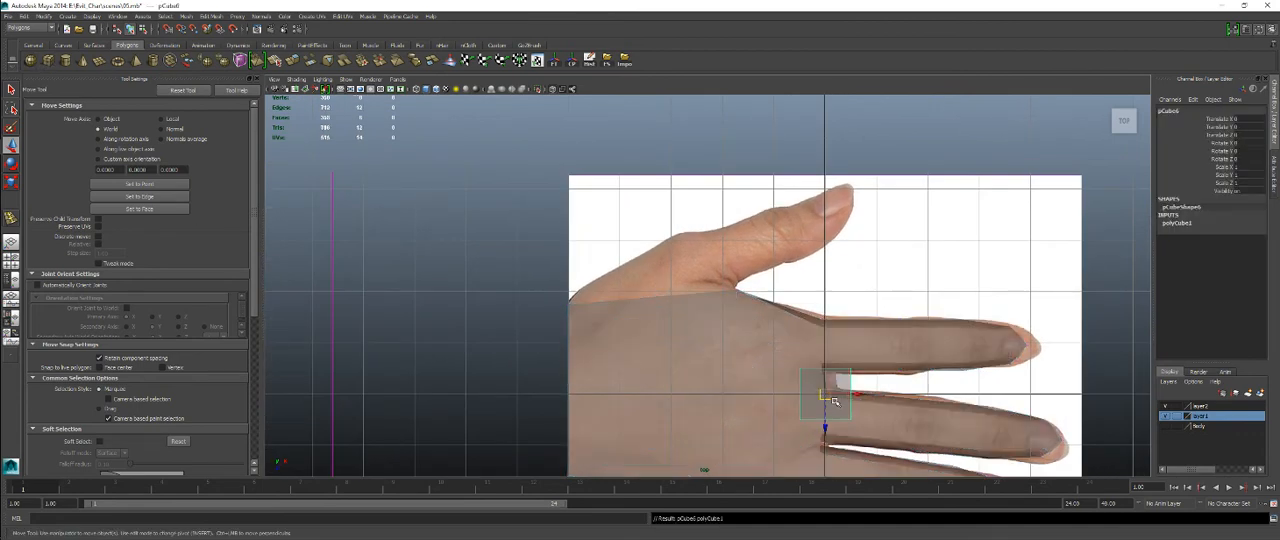
{"action": "left_click_drag", "start_coordinate": [828, 398], "coordinate": [651, 276]}
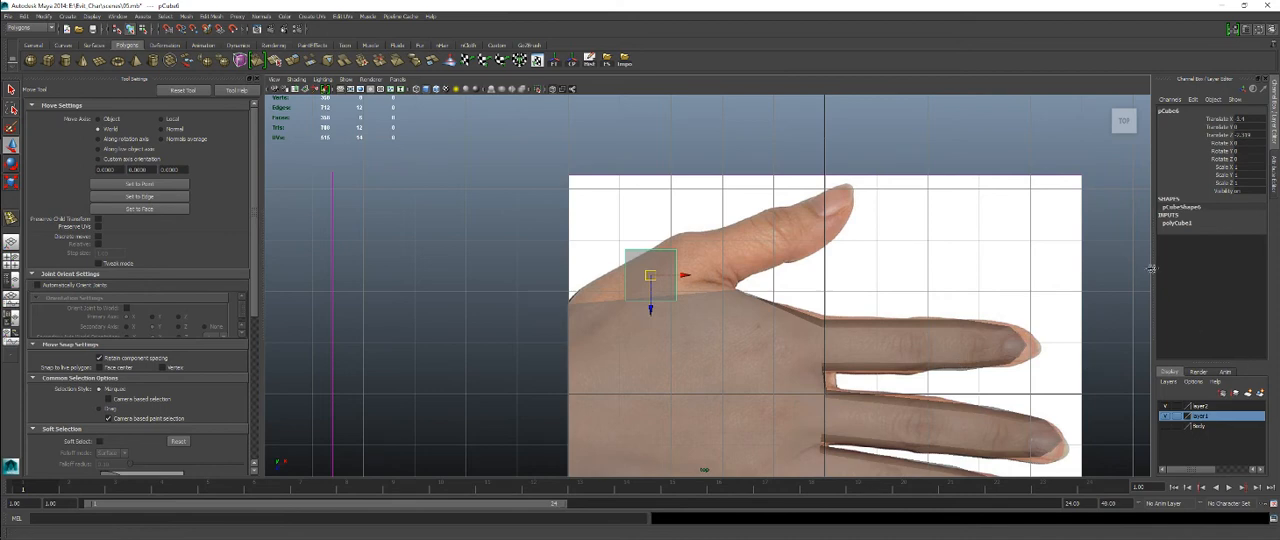
Set the cube's subdivisions width, height and depth to 2.
{"action": "left_click", "coordinate": [1178, 223]}
{"action": "left_click_drag", "start_coordinate": [1244, 257], "coordinate": [1253, 280]}
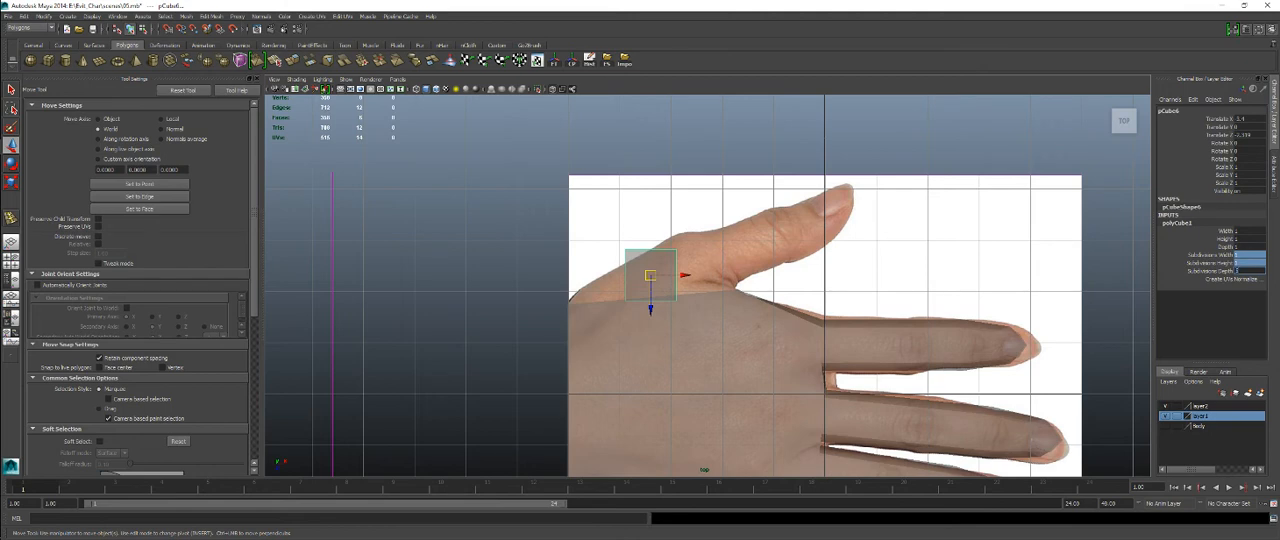
{"action": "key", "text": "Return"}
{"action": "type", "text": "2"}
{"action": "key", "text": "Return"}
{"action": "middle_click_drag", "start_coordinate": [813, 293], "coordinate": [819, 268], "text": "alt"}
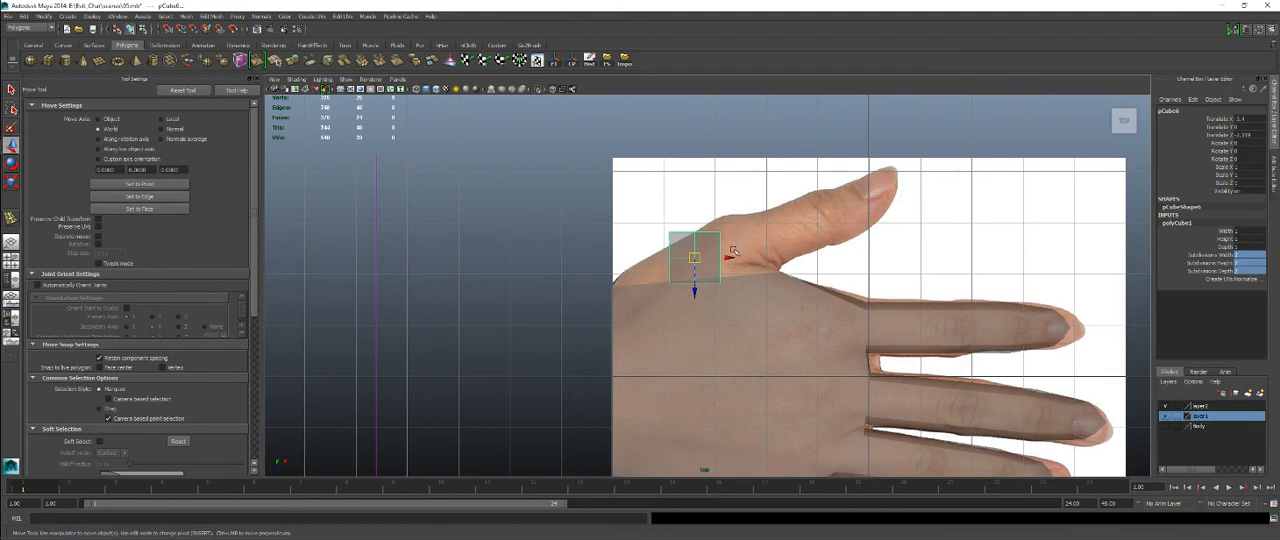
{"action": "middle_click_drag", "start_coordinate": [647, 253], "coordinate": [681, 233], "text": "alt"}
{"action": "scroll", "coordinate": [751, 252], "scroll_direction": "up", "scroll_amount": 3}
{"action": "middle_click_drag", "start_coordinate": [765, 236], "coordinate": [701, 270], "text": "alt"}
{"action": "scroll", "coordinate": [699, 267], "scroll_direction": "down", "scroll_amount": 3}
{"action": "scroll", "coordinate": [710, 286], "scroll_direction": "up", "scroll_amount": 3}
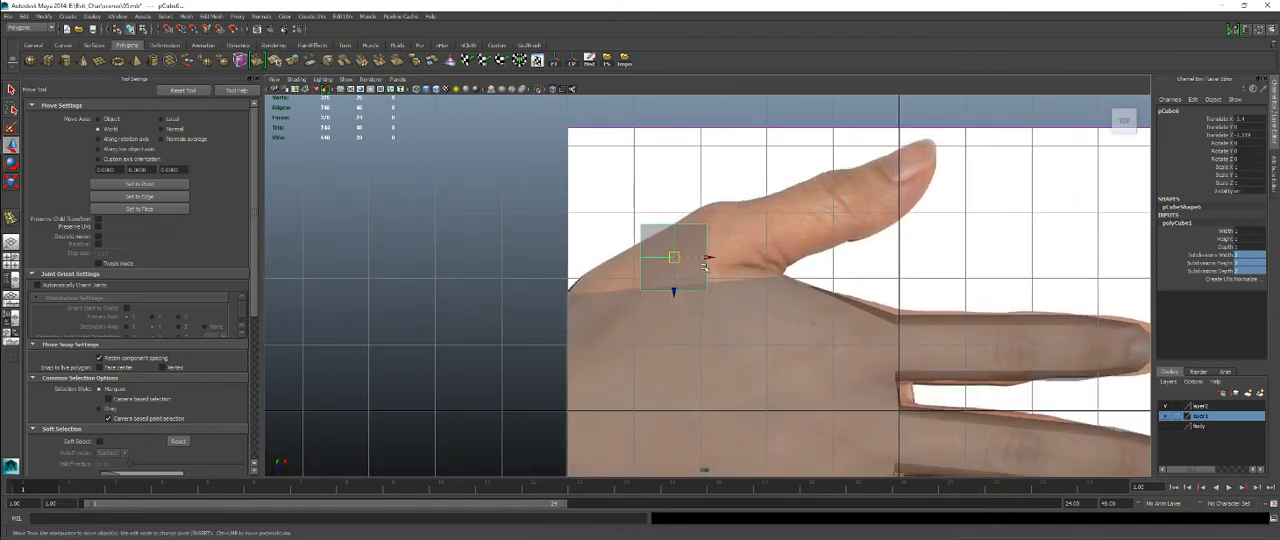
{"action": "middle_click_drag", "start_coordinate": [827, 301], "coordinate": [772, 263], "text": "alt"}
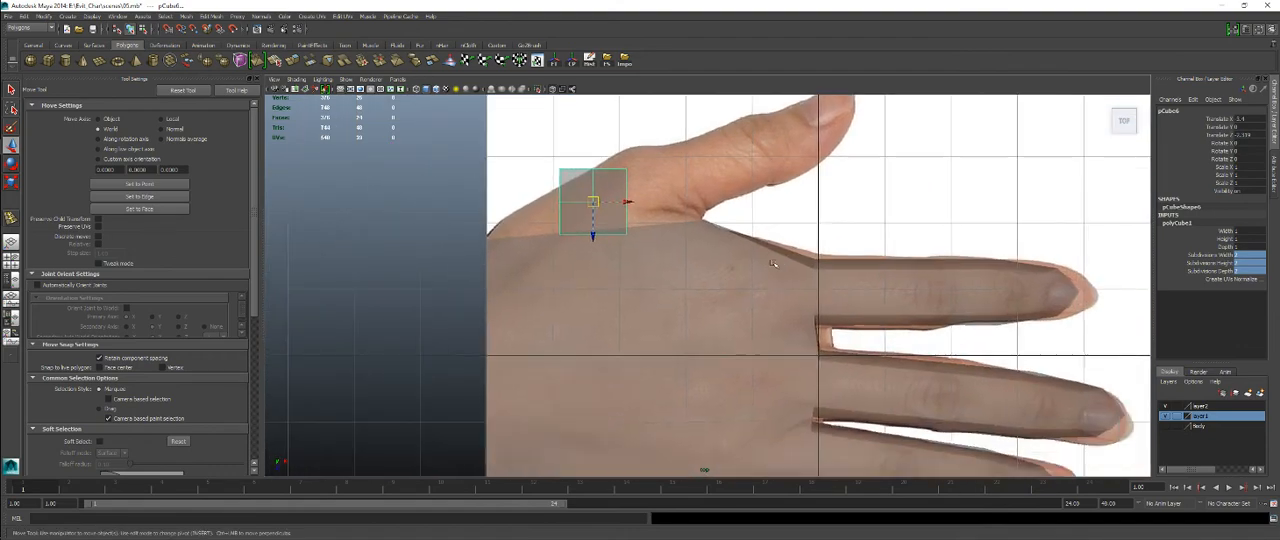
{"action": "middle_click_drag", "start_coordinate": [790, 213], "coordinate": [787, 255], "text": "alt"}
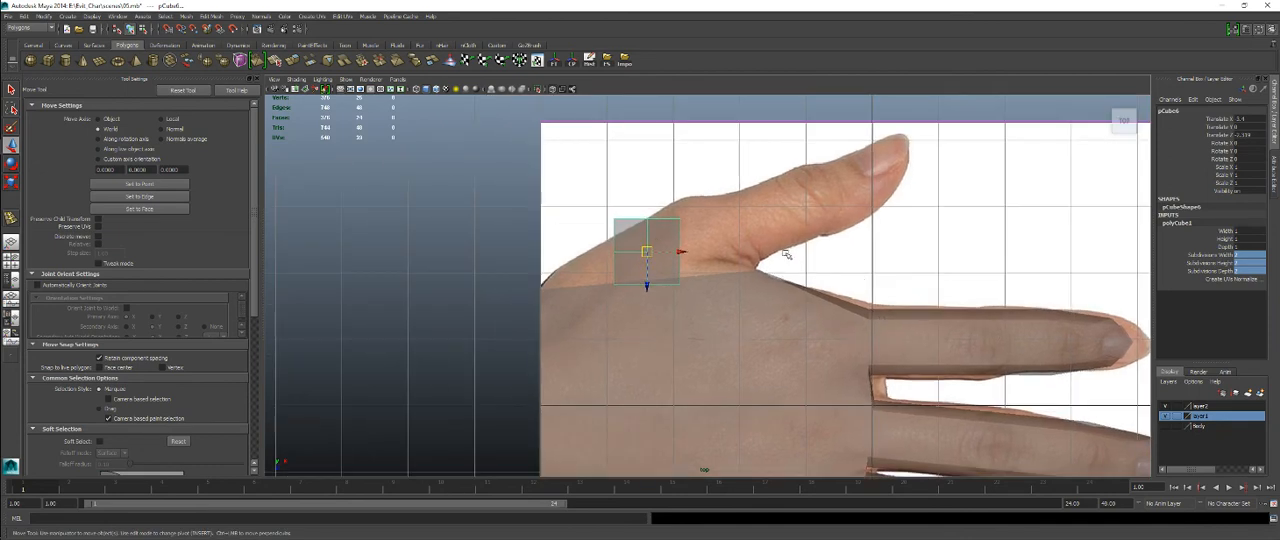
Move the hand mesh vertices at the gaps between the fingers to match the webbing in the reference photo.
{"action": "right_click_drag", "start_coordinate": [881, 306], "coordinate": [855, 298]}
{"action": "left_click_drag", "start_coordinate": [857, 293], "coordinate": [868, 345]}
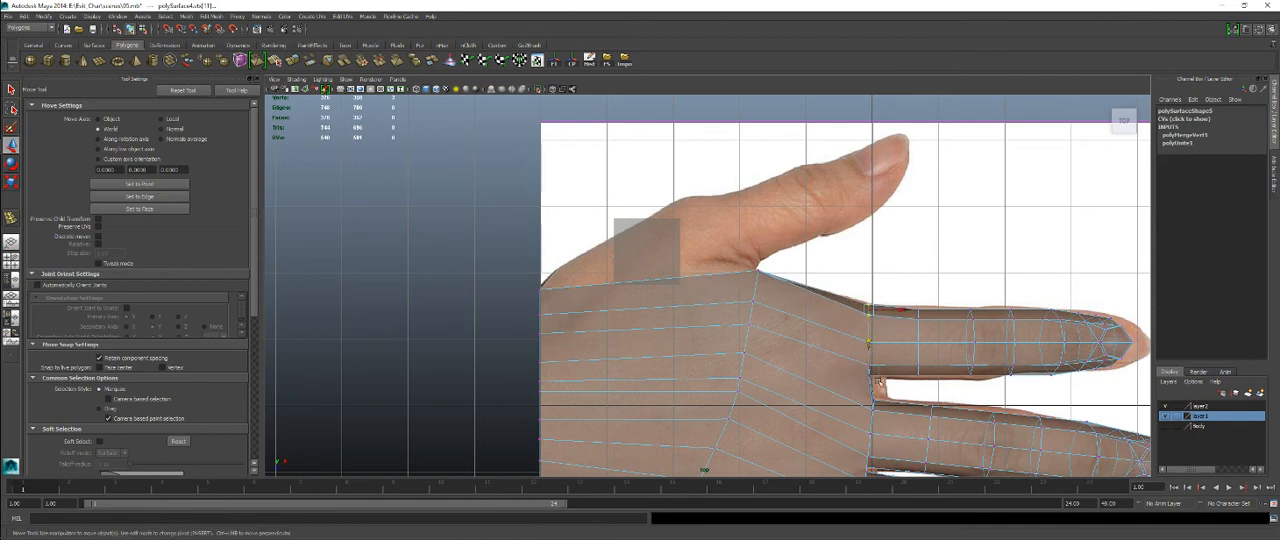
{"action": "left_click_drag", "start_coordinate": [881, 383], "coordinate": [887, 407]}
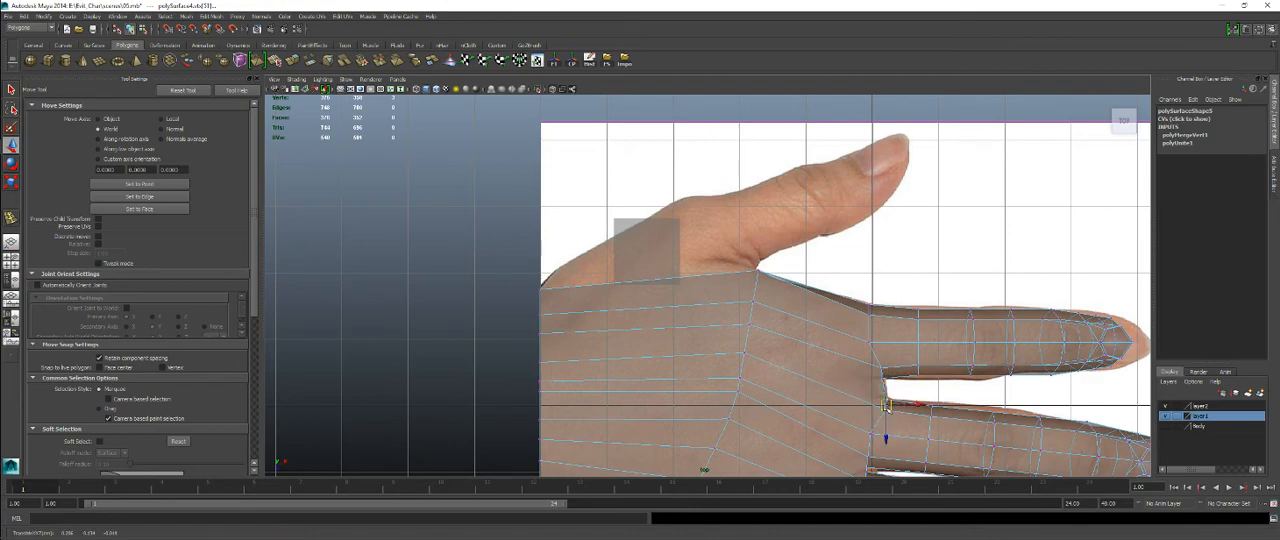
{"action": "middle_click_drag", "start_coordinate": [906, 408], "coordinate": [888, 209], "text": "alt"}
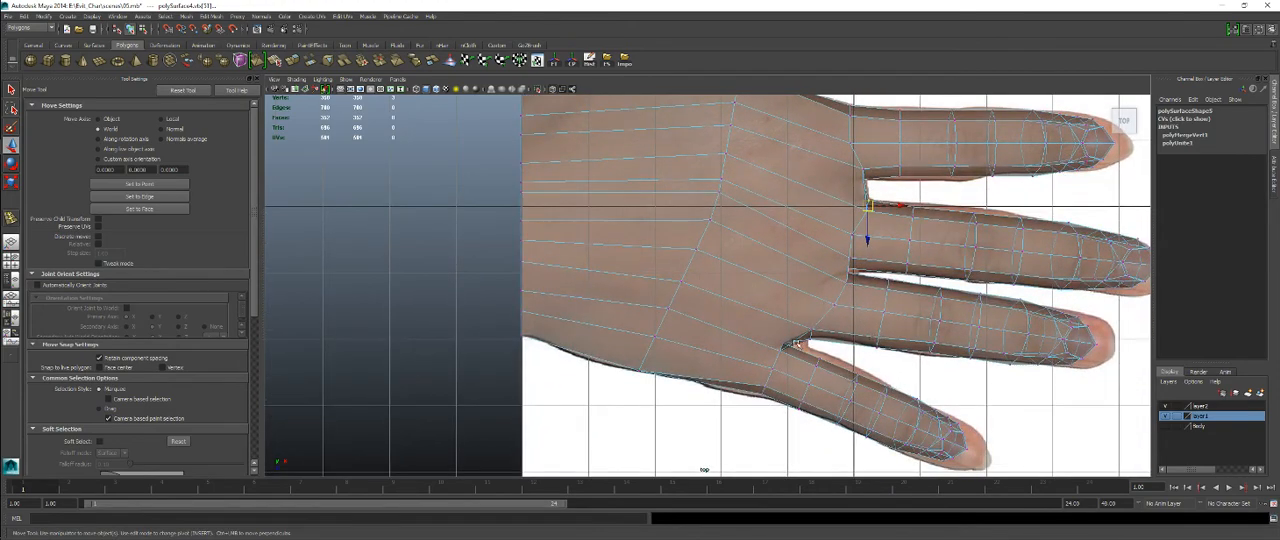
{"action": "left_click_drag", "start_coordinate": [784, 341], "coordinate": [822, 361]}
{"action": "left_click", "coordinate": [783, 344]}
{"action": "middle_click_drag", "start_coordinate": [837, 254], "coordinate": [829, 404], "text": "alt"}
{"action": "middle_click_drag", "start_coordinate": [497, 166], "coordinate": [626, 238], "text": "alt"}
{"action": "left_click", "coordinate": [744, 253]}
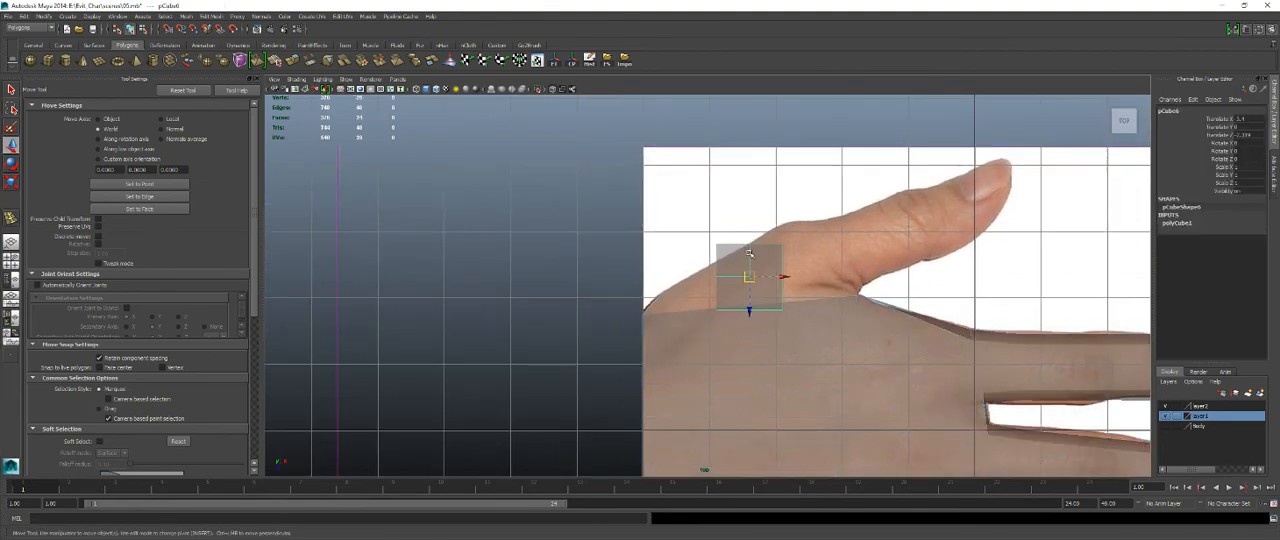
{"action": "right_click_drag", "start_coordinate": [749, 253], "coordinate": [713, 255]}
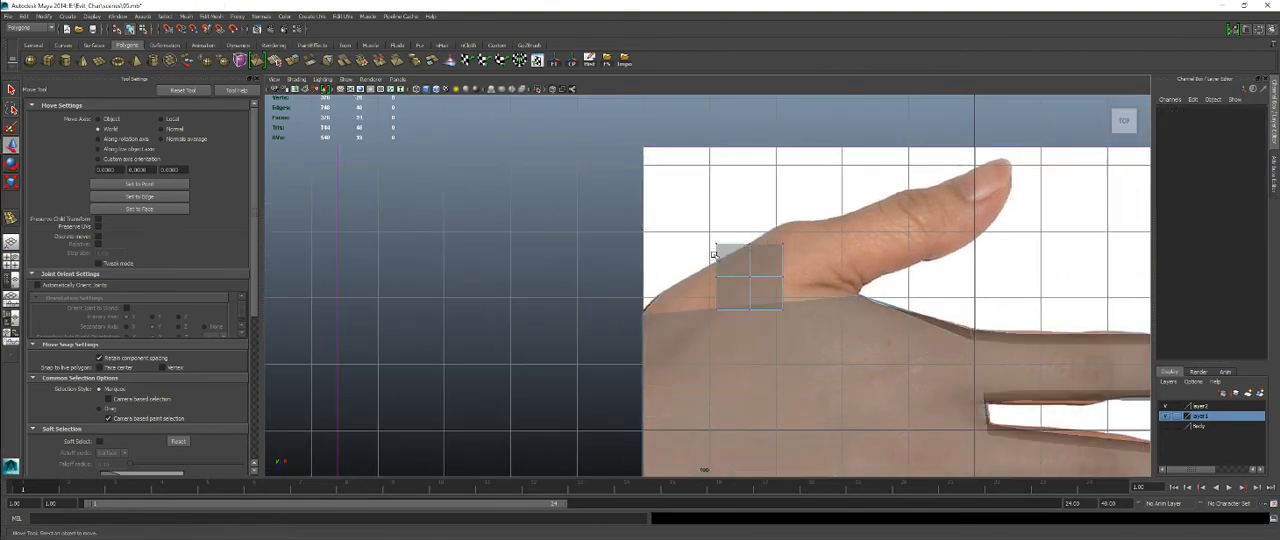
{"action": "left_click_drag", "start_coordinate": [680, 210], "coordinate": [805, 247]}
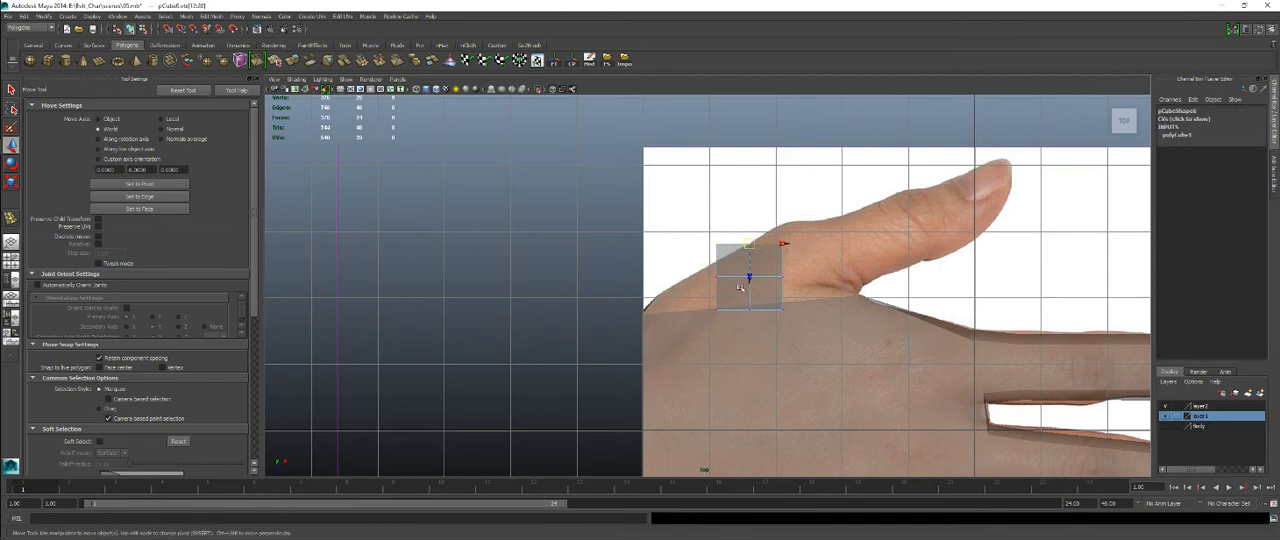
{"action": "left_click_drag", "start_coordinate": [821, 356], "coordinate": [820, 356]}
{"action": "mouse_move", "coordinate": [760, 262]}
{"action": "right_mouse_down"}
{"action": "mouse_move", "coordinate": [790, 238]}
{"action": "mouse_move", "coordinate": [739, 267]}
{"action": "right_mouse_up"}
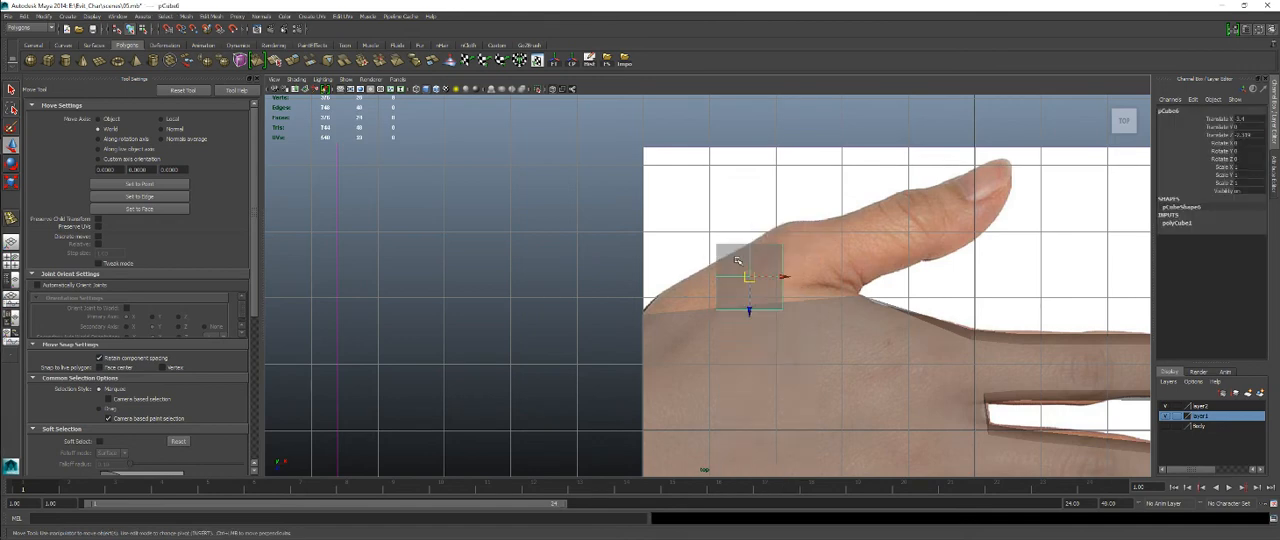
Scale the cube along X to about 3.12 and position it along the side of the palm below the thumb.
{"action": "key", "text": "r"}
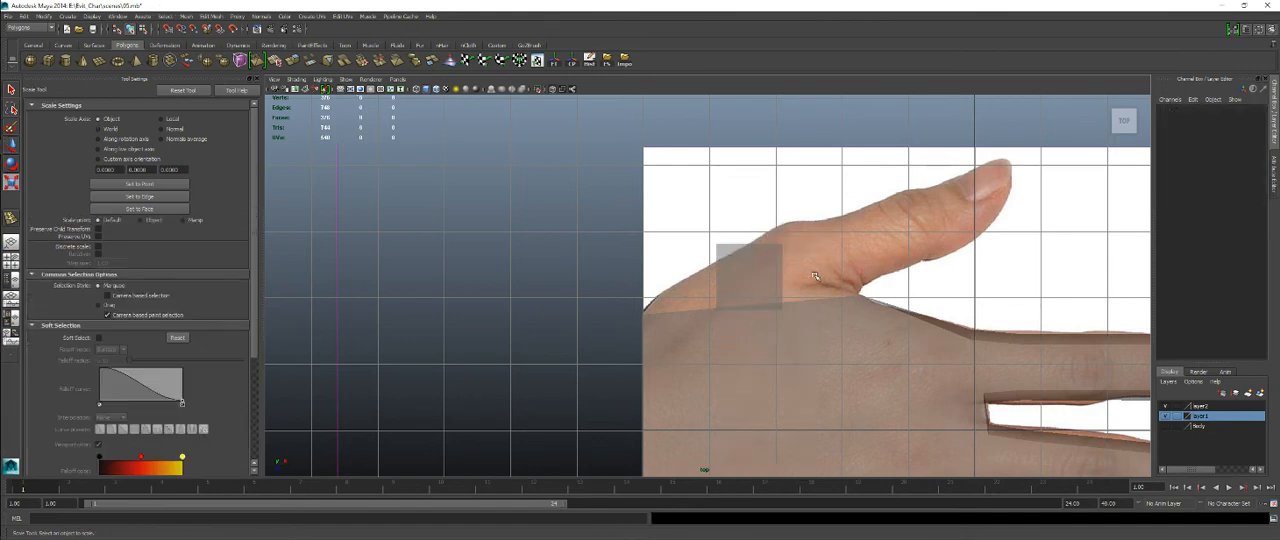
{"action": "left_click_drag", "start_coordinate": [788, 275], "coordinate": [886, 244]}
{"action": "key", "text": "w"}
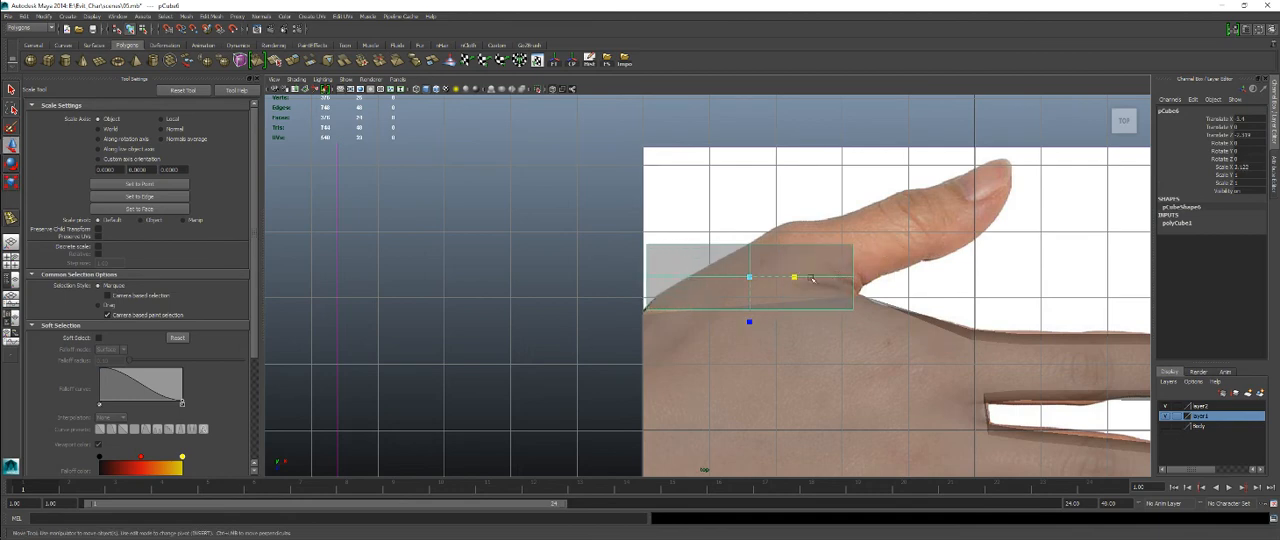
{"action": "left_click_drag", "start_coordinate": [750, 277], "coordinate": [762, 263]}
Adjust the cube's wrist-side and middle vertex columns so its lower edge follows the side of the palm.
{"action": "right_click_drag", "start_coordinate": [734, 247], "coordinate": [689, 236]}
{"action": "left_click_drag", "start_coordinate": [627, 208], "coordinate": [682, 307]}
{"action": "left_click_drag", "start_coordinate": [656, 264], "coordinate": [646, 280]}
{"action": "left_click_drag", "start_coordinate": [745, 213], "coordinate": [773, 298]}
{"action": "left_click_drag", "start_coordinate": [759, 265], "coordinate": [759, 272]}
Move the cube's upper vertex rows up over the thumb and place the inner end vertices at the crease between thumb and palm.
{"action": "left_click_drag", "start_coordinate": [577, 200], "coordinate": [906, 281]}
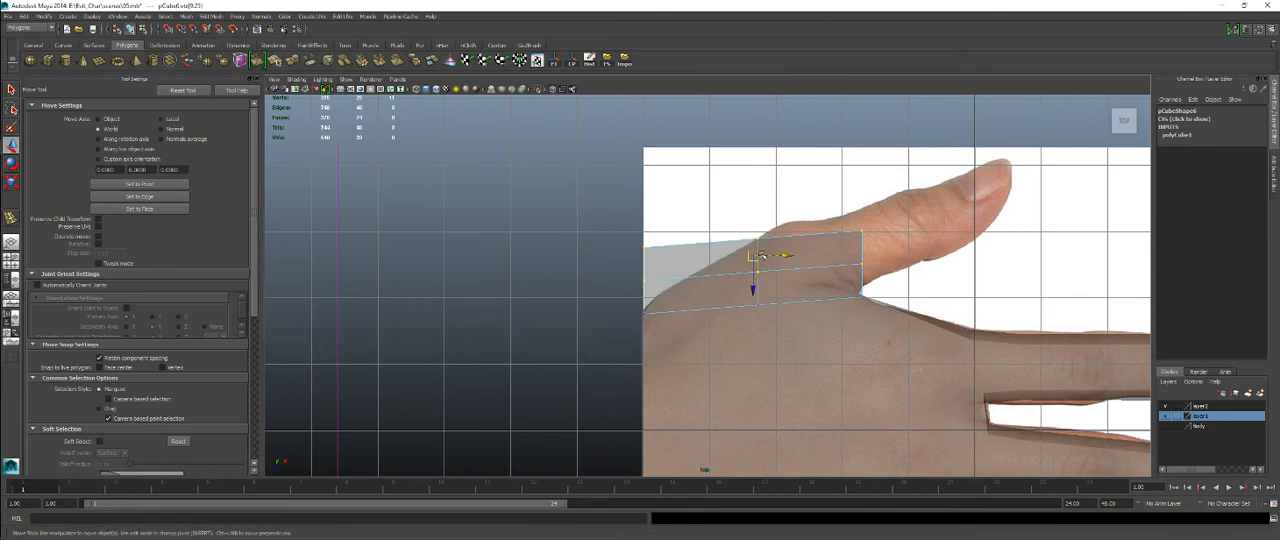
{"action": "left_click_drag", "start_coordinate": [748, 255], "coordinate": [871, 205]}
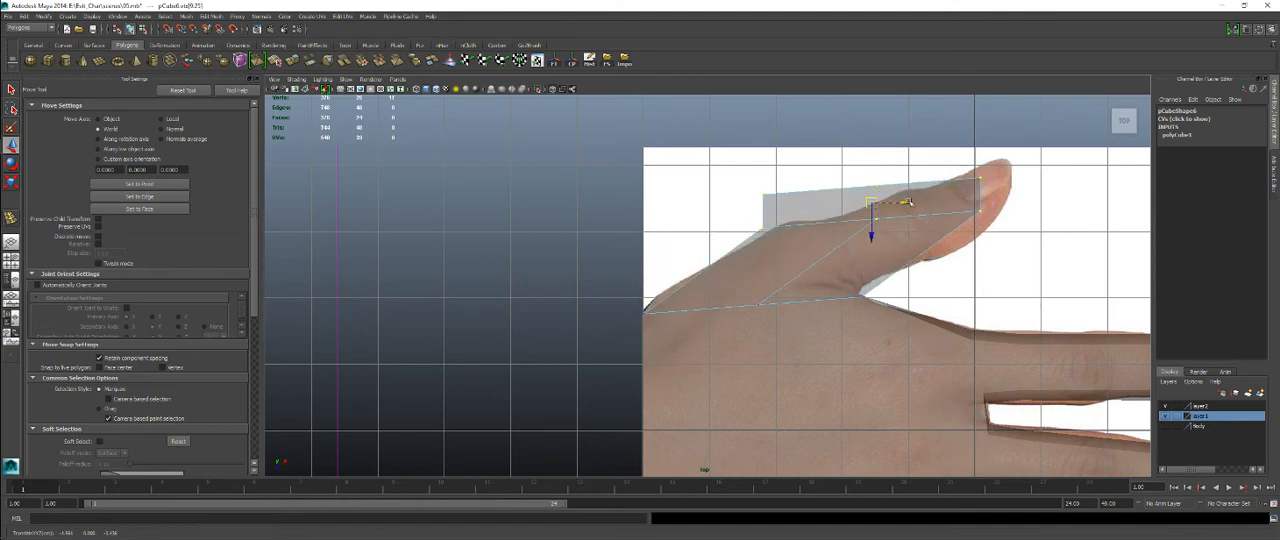
{"action": "left_click_drag", "start_coordinate": [861, 168], "coordinate": [1023, 241]}
{"action": "left_click_drag", "start_coordinate": [928, 199], "coordinate": [966, 265]}
{"action": "left_click_drag", "start_coordinate": [947, 230], "coordinate": [866, 266]}
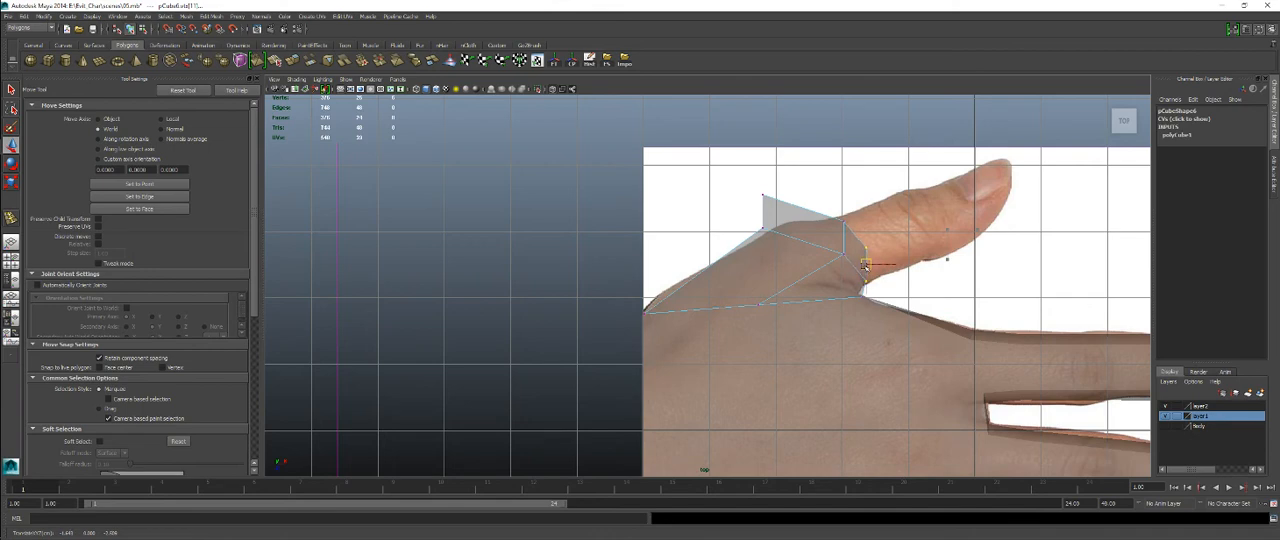
{"action": "left_click", "coordinate": [866, 288]}
Place the upper-row vertices around the thumb tip and its inner side, and refine the outer knuckle vertex against the photo.
{"action": "left_click_drag", "start_coordinate": [742, 176], "coordinate": [1002, 160]}
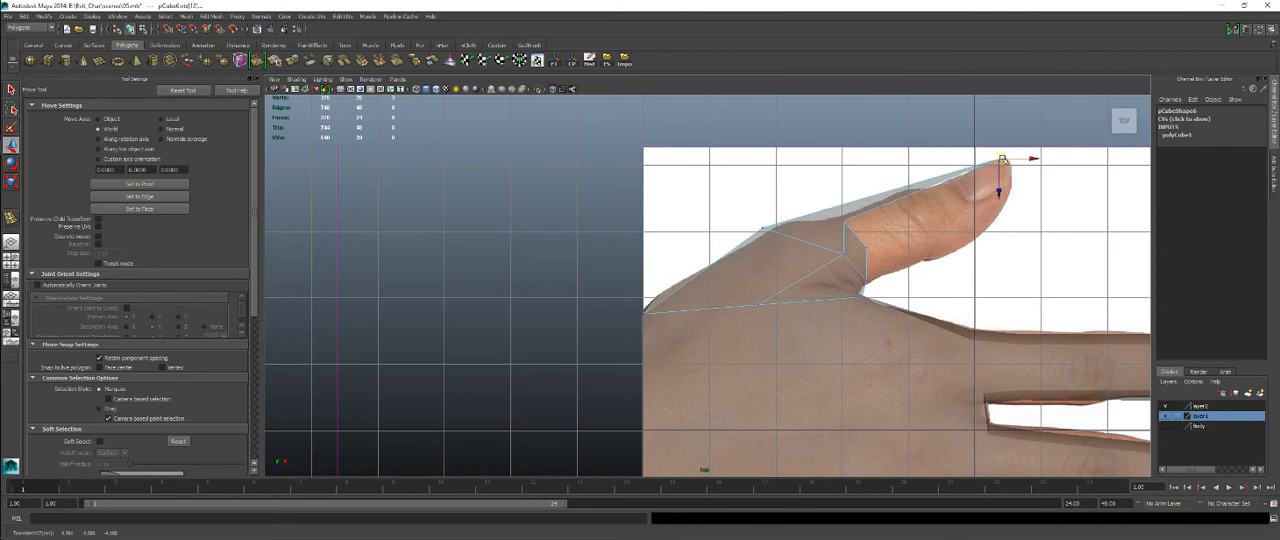
{"action": "left_click", "coordinate": [842, 220]}
{"action": "left_click", "coordinate": [1012, 201]}
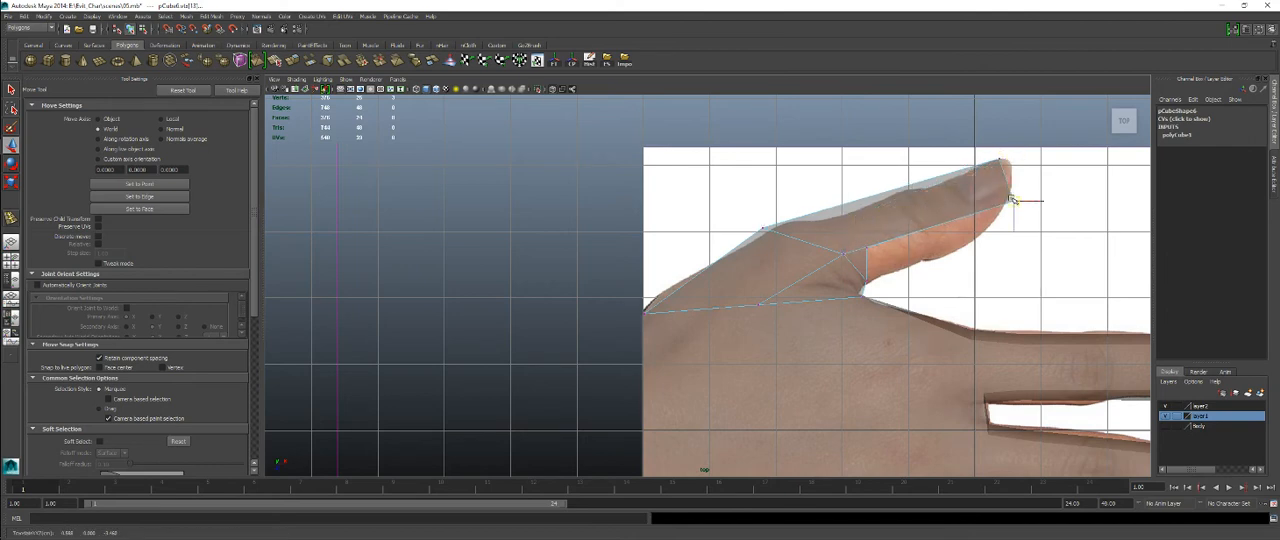
{"action": "left_click", "coordinate": [865, 250]}
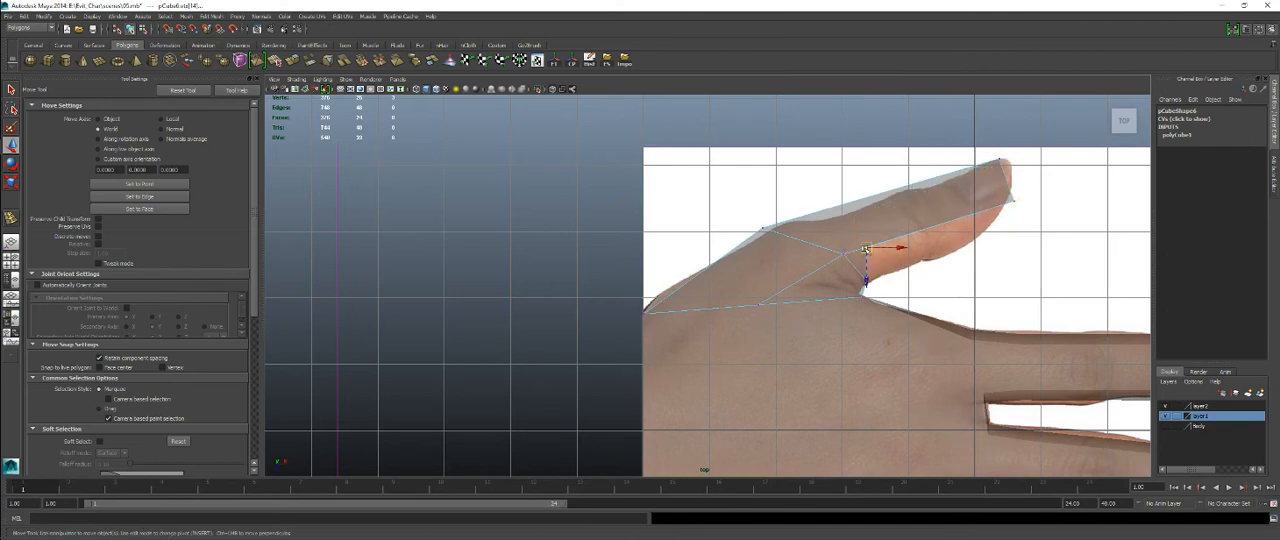
{"action": "left_click_drag", "start_coordinate": [865, 250], "coordinate": [965, 247]}
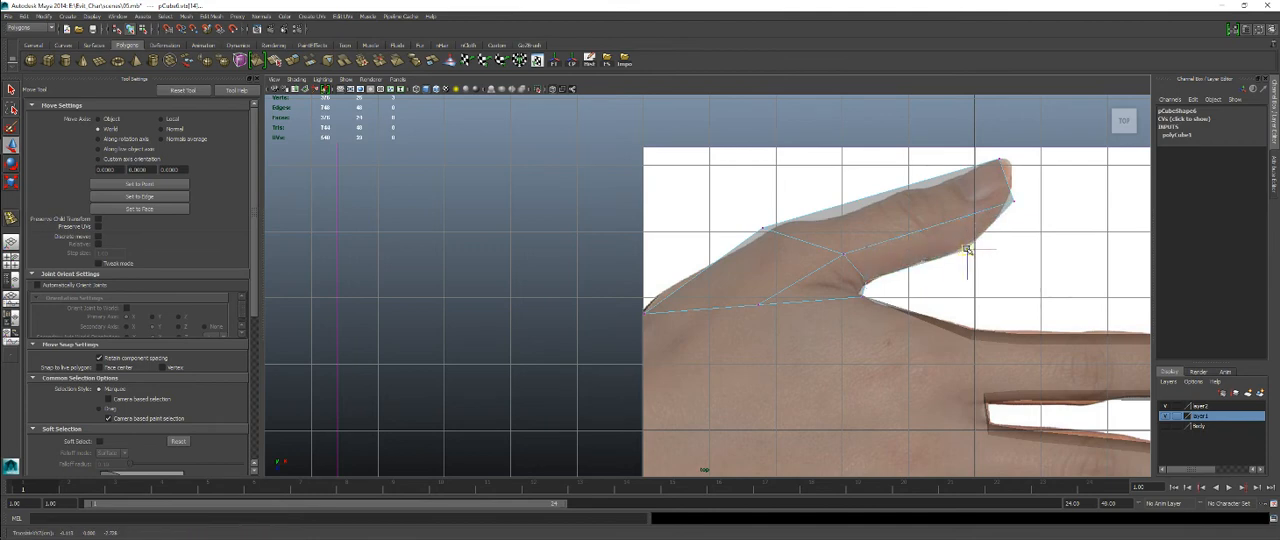
{"action": "mouse_move", "coordinate": [998, 190]}
{"action": "left_mouse_down"}
{"action": "mouse_move", "coordinate": [1031, 218]}
{"action": "mouse_move", "coordinate": [1009, 203]}
{"action": "left_mouse_up"}
{"action": "left_click_drag", "start_coordinate": [990, 151], "coordinate": [1006, 160]}
{"action": "left_click_drag", "start_coordinate": [746, 202], "coordinate": [780, 221]}
Insert one edge loop across the middle of the thumb and another through its base beside the palm.
{"action": "middle_click_drag", "start_coordinate": [900, 268], "coordinate": [815, 285], "text": "alt"}
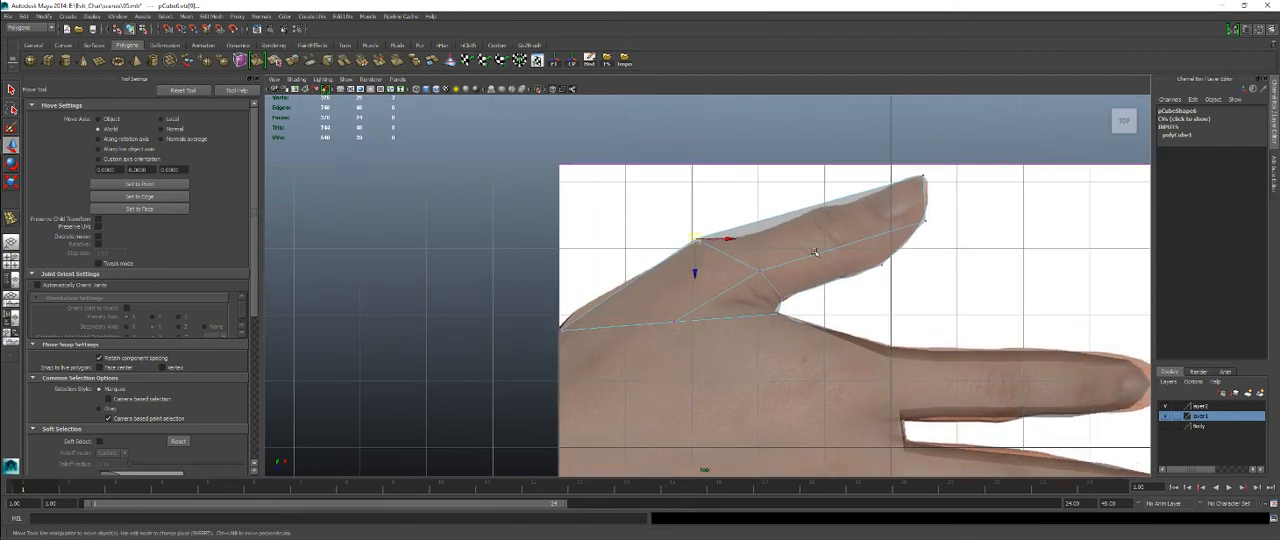
{"action": "mouse_move", "coordinate": [813, 251]}
{"action": "right_mouse_down"}
{"action": "mouse_move", "coordinate": [846, 238]}
{"action": "mouse_move", "coordinate": [838, 252]}
{"action": "right_mouse_up"}
{"action": "left_click", "coordinate": [838, 252]}
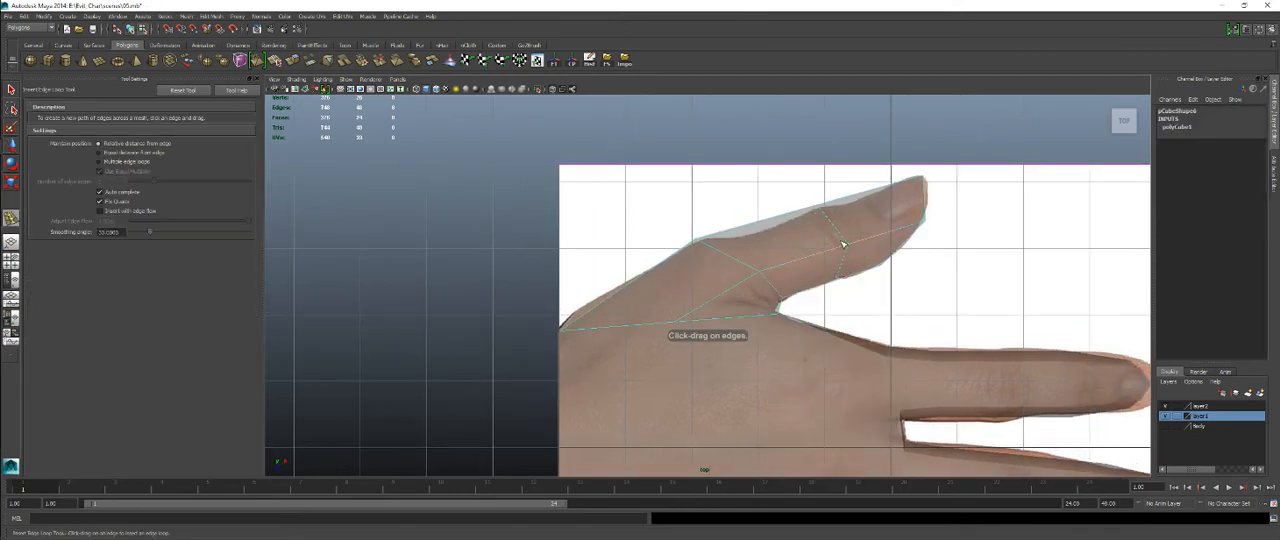
{"action": "left_click_drag", "start_coordinate": [842, 243], "coordinate": [845, 246]}
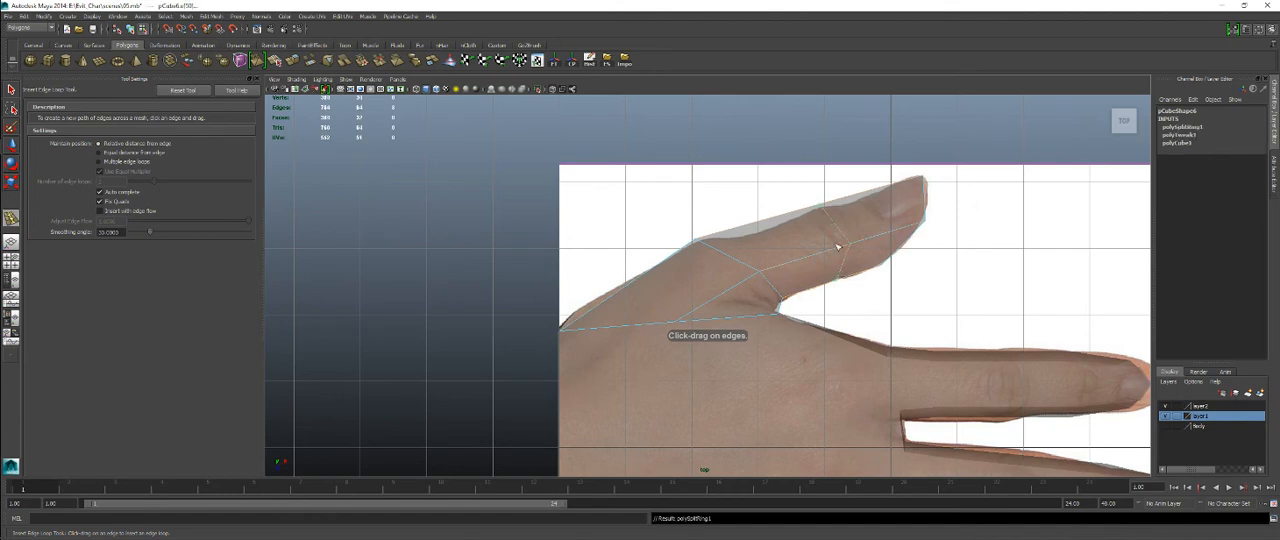
{"action": "left_click_drag", "start_coordinate": [719, 298], "coordinate": [712, 299]}
Insert two more edge loops across the thumb, one below the middle loop and one nearer the tip.
{"action": "key", "text": "q"}
{"action": "right_click", "coordinate": [690, 295]}
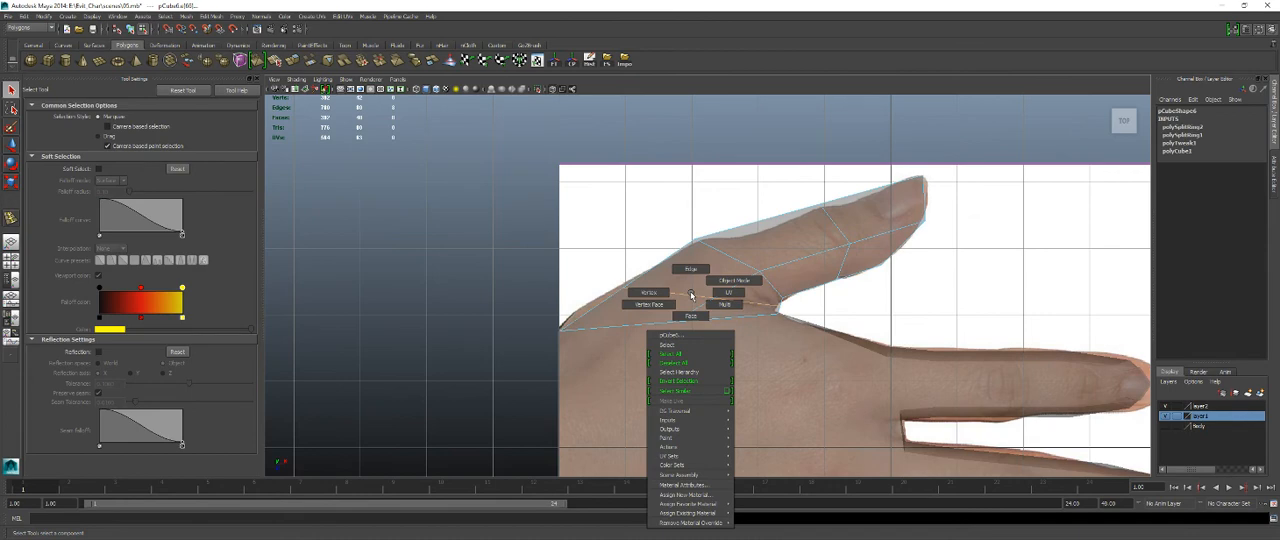
{"action": "key", "text": "g"}
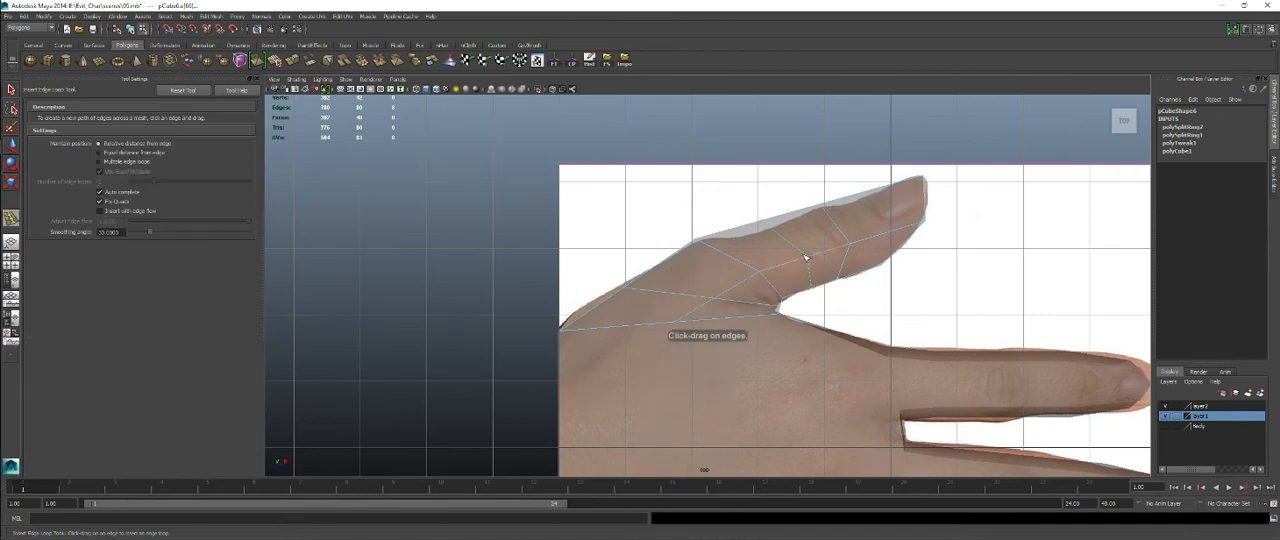
{"action": "left_click", "coordinate": [805, 257]}
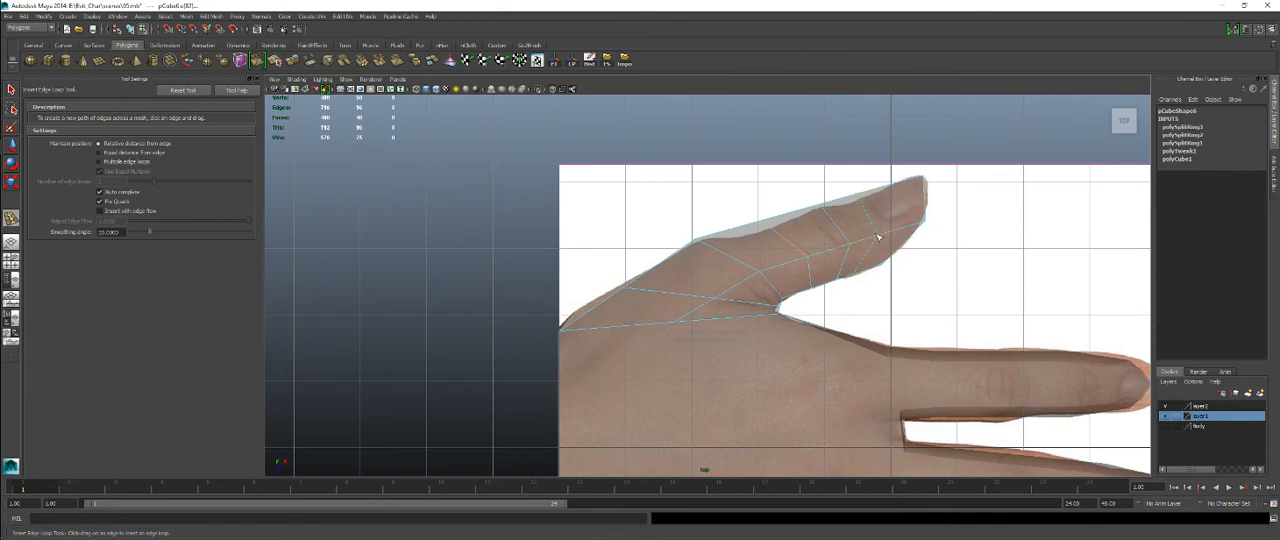
{"action": "left_click", "coordinate": [884, 233]}
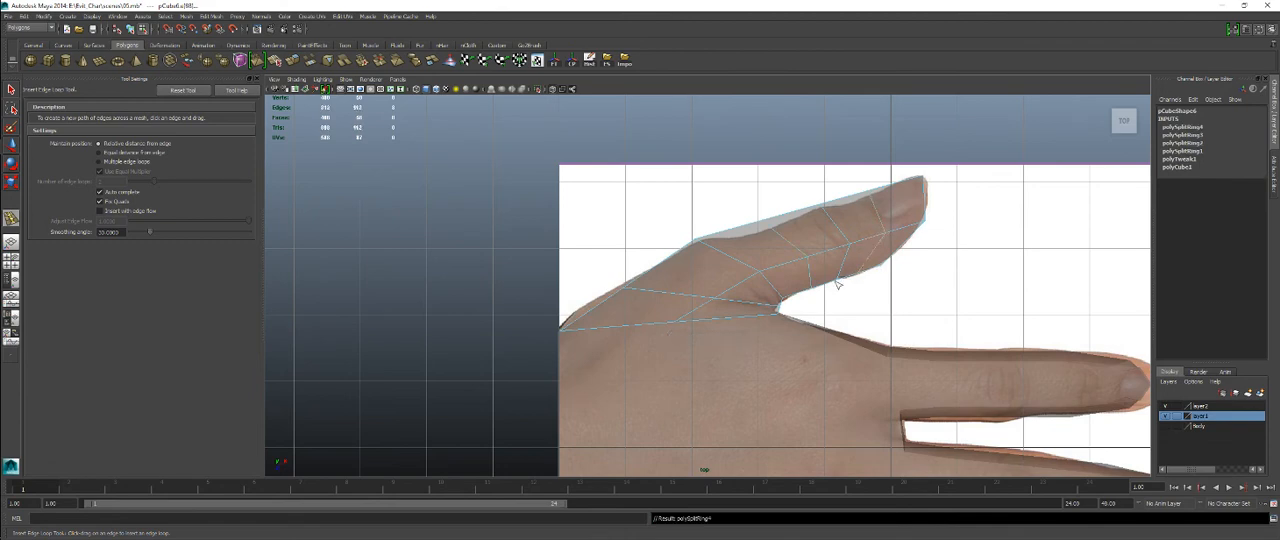
Move the outer vertex of the base edge loop toward the wrist, onto the outline of the hand.
{"action": "scroll", "coordinate": [665, 284], "scroll_direction": "down", "scroll_amount": 5}
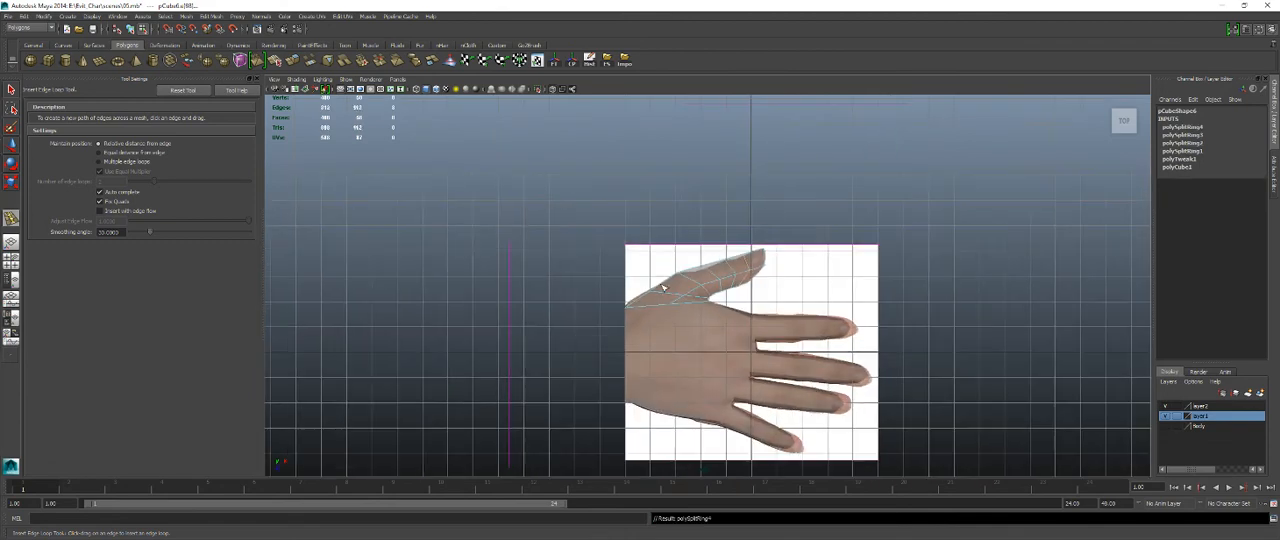
{"action": "scroll", "coordinate": [663, 288], "scroll_direction": "up", "scroll_amount": 5}
{"action": "key", "text": "q"}
{"action": "right_click_drag", "start_coordinate": [659, 314], "coordinate": [586, 302]}
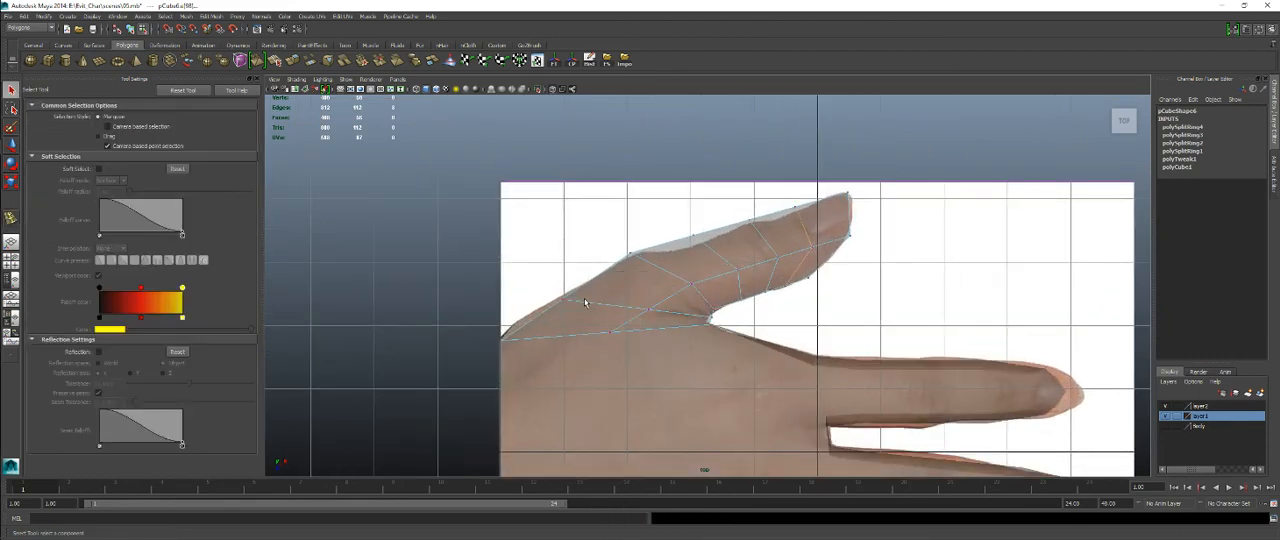
{"action": "key", "text": "w"}
{"action": "left_click_drag", "start_coordinate": [555, 285], "coordinate": [530, 316]}
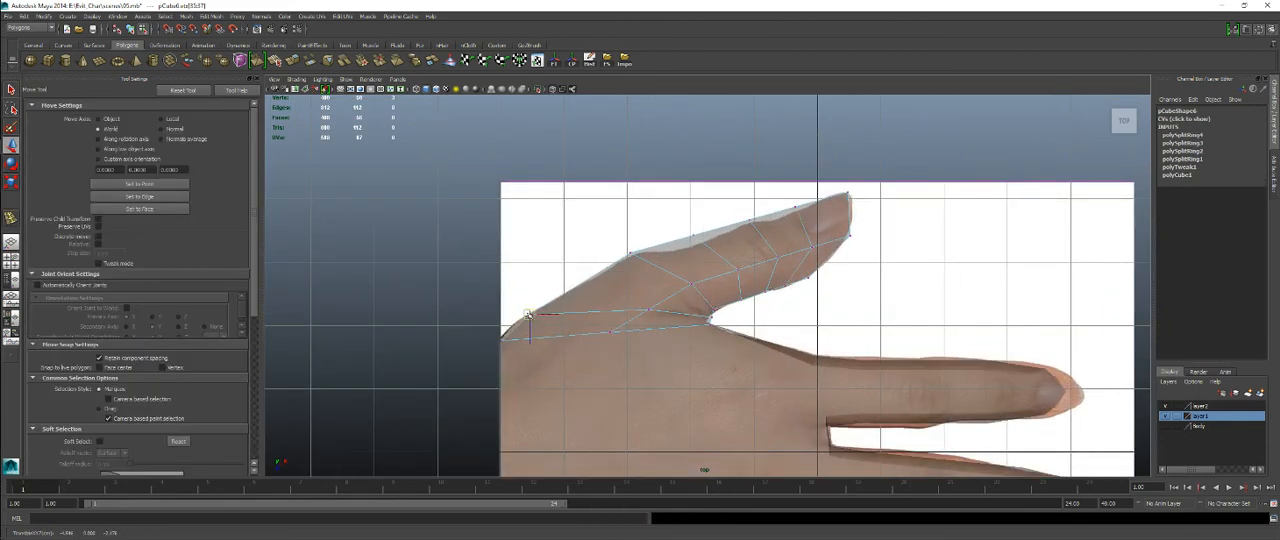
Align the vertices along the thumb's outer edge, from the knuckle to the tip, with the reference outline.
{"action": "left_click_drag", "start_coordinate": [606, 232], "coordinate": [654, 266]}
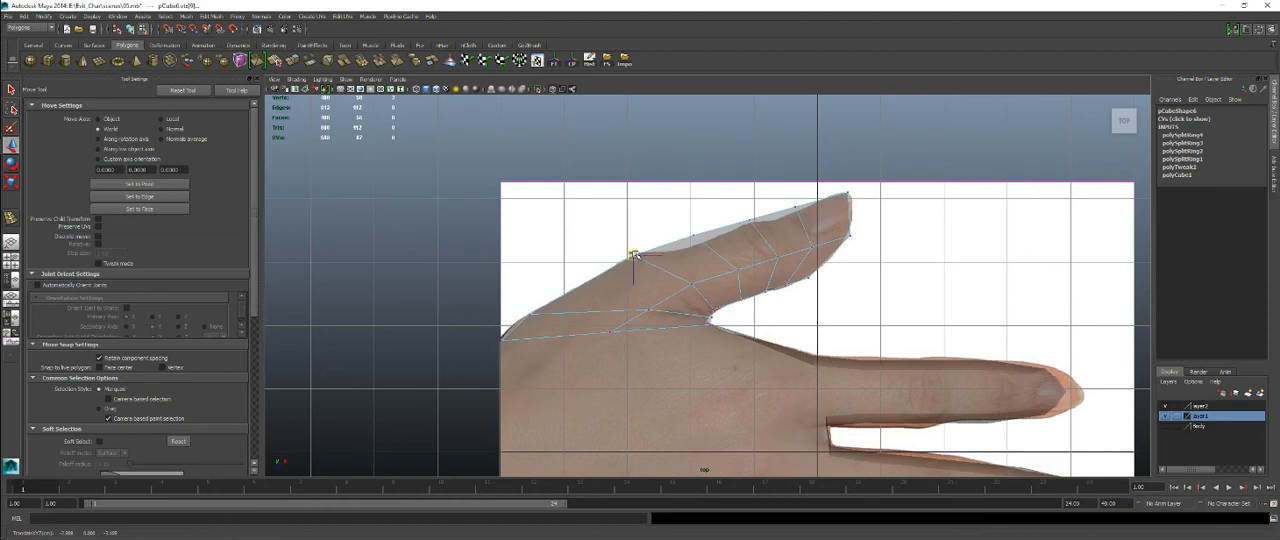
{"action": "left_click_drag", "start_coordinate": [679, 212], "coordinate": [700, 246]}
{"action": "mouse_move", "coordinate": [738, 213]}
{"action": "left_mouse_down"}
{"action": "mouse_move", "coordinate": [755, 235]}
{"action": "mouse_move", "coordinate": [746, 226]}
{"action": "left_mouse_up"}
{"action": "left_click_drag", "start_coordinate": [771, 199], "coordinate": [787, 218]}
{"action": "mouse_move", "coordinate": [829, 182]}
{"action": "left_mouse_down"}
{"action": "mouse_move", "coordinate": [856, 208]}
{"action": "mouse_move", "coordinate": [846, 196]}
{"action": "left_mouse_up"}
{"action": "scroll", "coordinate": [740, 270], "scroll_direction": "up", "scroll_amount": 3}
{"action": "mouse_move", "coordinate": [672, 256]}
{"action": "right_mouse_down"}
{"action": "mouse_move", "coordinate": [672, 241]}
{"action": "mouse_move", "coordinate": [672, 257]}
{"action": "right_mouse_up"}
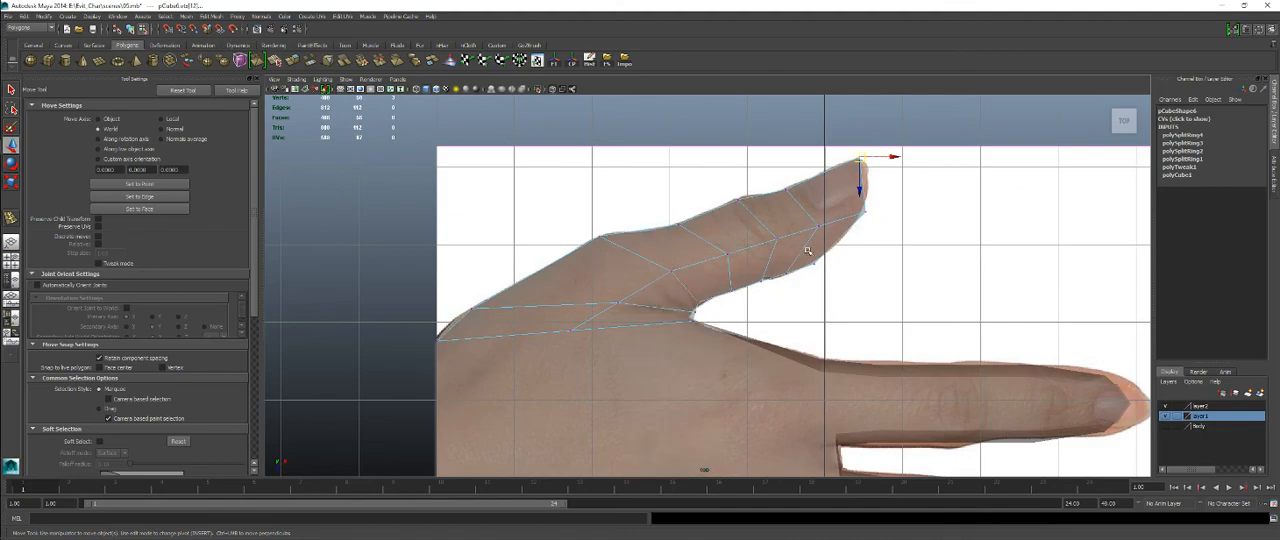
Return the thumb to object mode in the perspective view and scale it to suit the thickness of the palm.
{"action": "key", "text": "space"}
{"action": "key", "text": "space"}
{"action": "left_click_drag", "start_coordinate": [926, 248], "coordinate": [688, 277], "text": "alt"}
{"action": "right_click", "coordinate": [688, 277]}
{"action": "right_click_drag", "start_coordinate": [723, 273], "coordinate": [757, 260]}
{"action": "left_click", "coordinate": [752, 264]}
{"action": "left_click", "coordinate": [705, 270]}
{"action": "left_click_drag", "start_coordinate": [705, 270], "coordinate": [714, 316], "text": "alt"}
{"action": "key", "text": "r"}
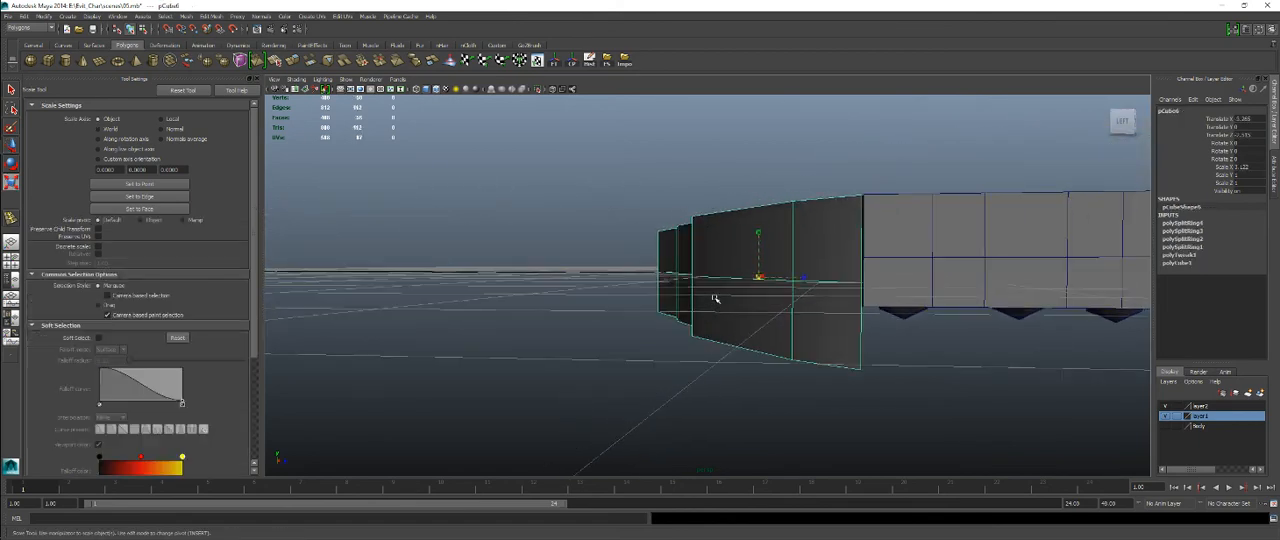
{"action": "left_click_drag", "start_coordinate": [758, 277], "coordinate": [793, 204]}
{"action": "key", "text": "Insert"}
{"action": "left_click_drag", "start_coordinate": [793, 157], "coordinate": [730, 212]}
{"action": "scroll", "coordinate": [716, 247], "scroll_direction": "up", "scroll_amount": 4}
{"action": "left_click_drag", "start_coordinate": [714, 250], "coordinate": [719, 242], "text": "alt"}
{"action": "right_click_drag", "start_coordinate": [664, 241], "coordinate": [669, 212]}
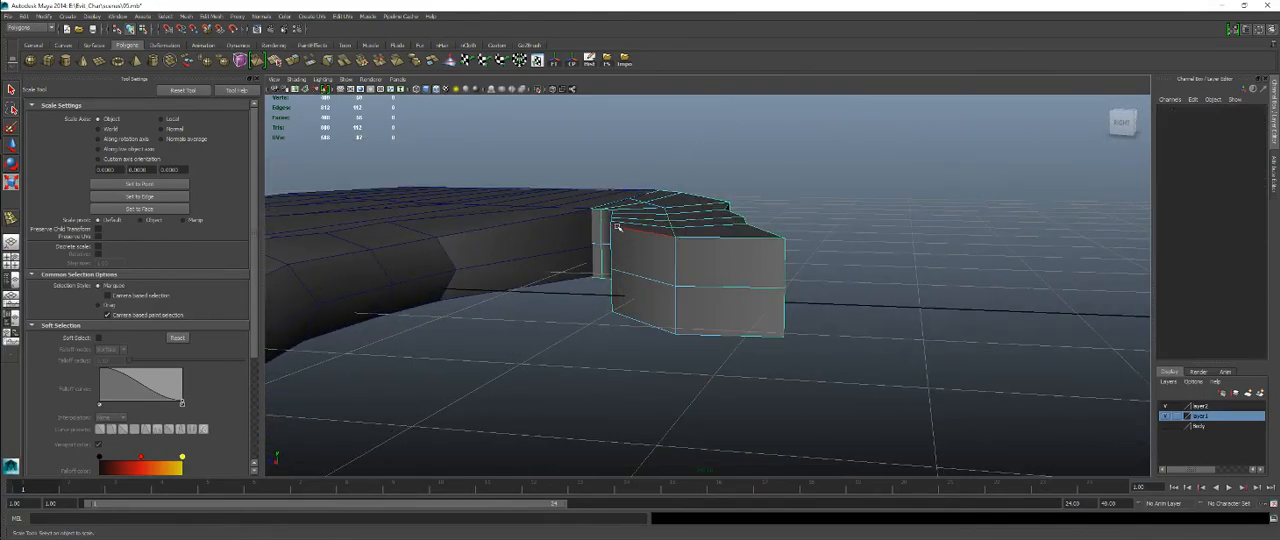
Lower the edge loop along the thumb's upper outer side to start rounding the block.
{"action": "left_click_drag", "start_coordinate": [619, 227], "coordinate": [690, 270], "text": "alt"}
{"action": "left_click", "coordinate": [606, 228]}
{"action": "double_click", "coordinate": [705, 258], "text": "shift"}
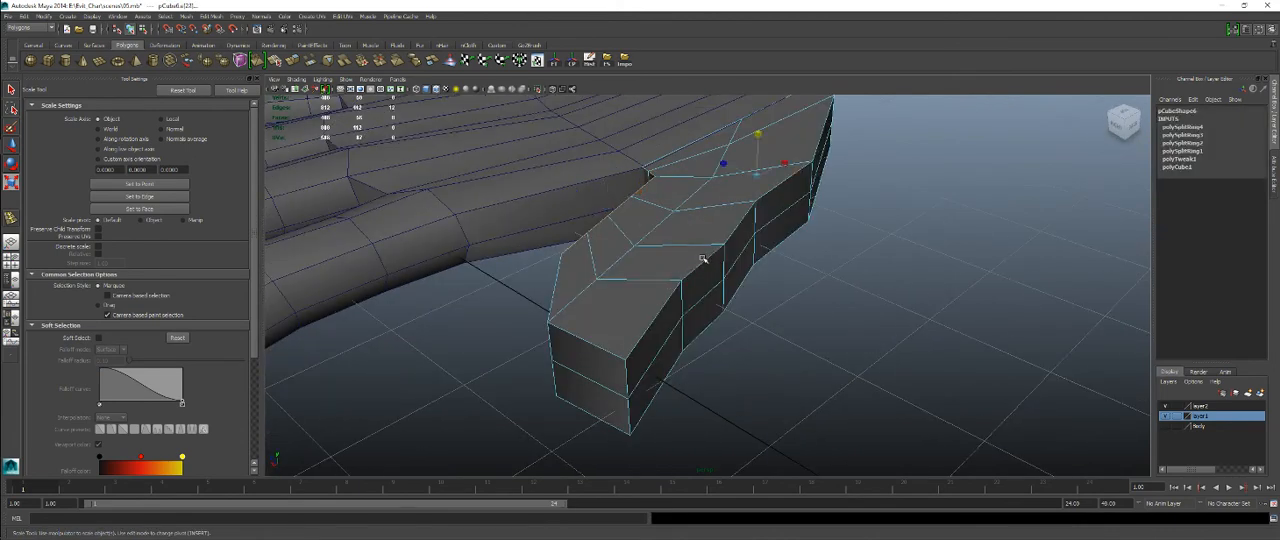
{"action": "left_click_drag", "start_coordinate": [752, 299], "coordinate": [704, 178], "text": "alt"}
{"action": "key", "text": "w"}
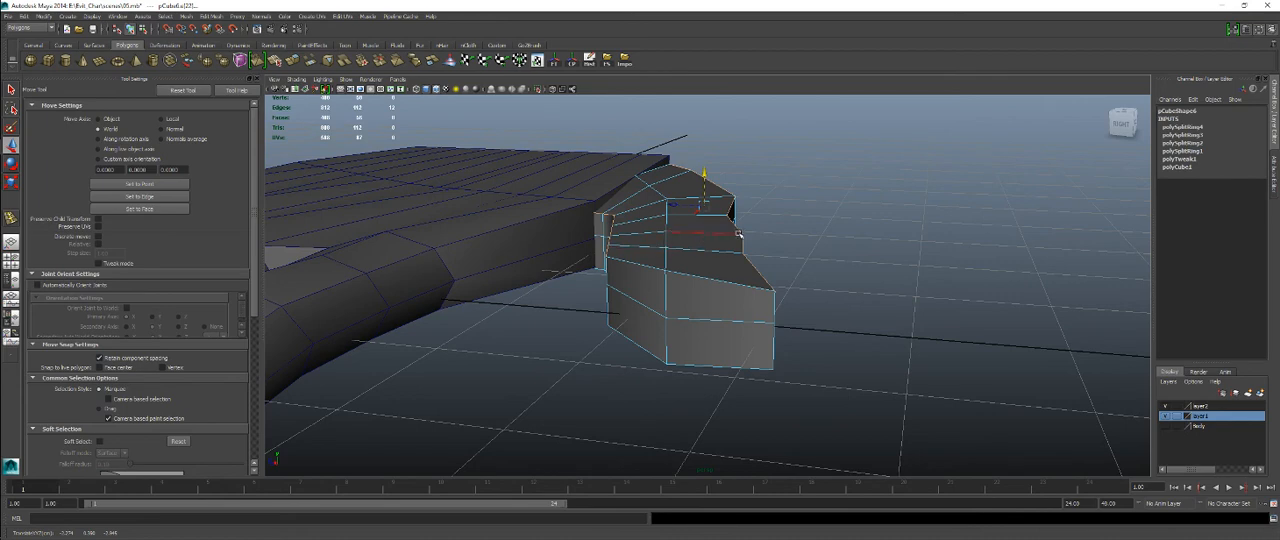
{"action": "left_click_drag", "start_coordinate": [740, 232], "coordinate": [698, 250], "text": "alt"}
{"action": "left_click_drag", "start_coordinate": [677, 178], "coordinate": [663, 175]}
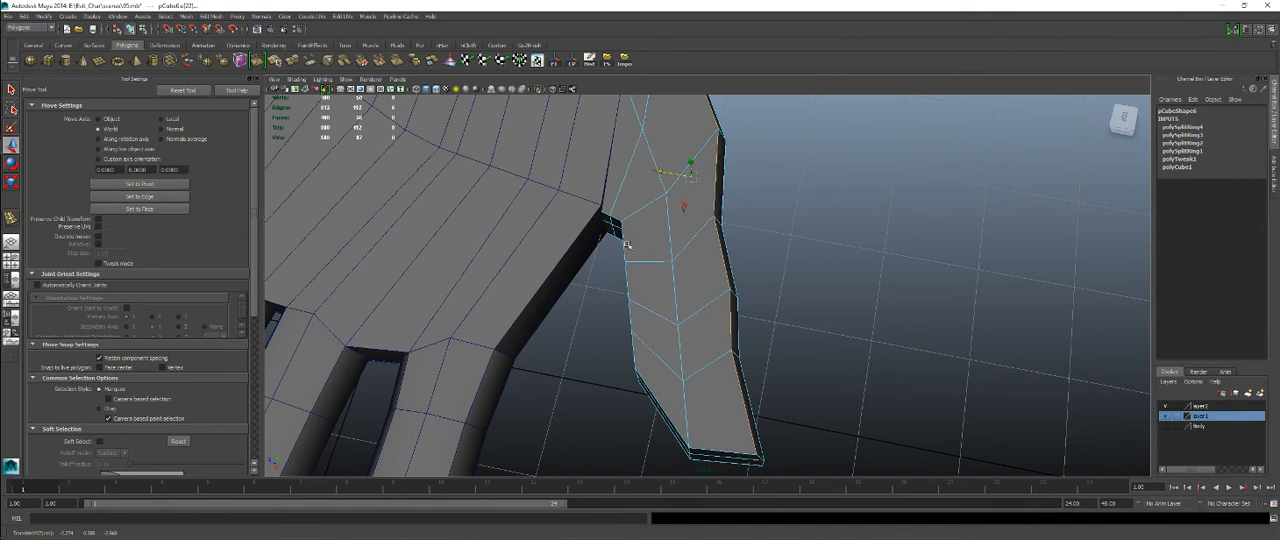
Move the edge loop along the thumb's upper inner side to soften that corner.
{"action": "double_click", "coordinate": [625, 245]}
{"action": "left_click_drag", "start_coordinate": [585, 283], "coordinate": [593, 280]}
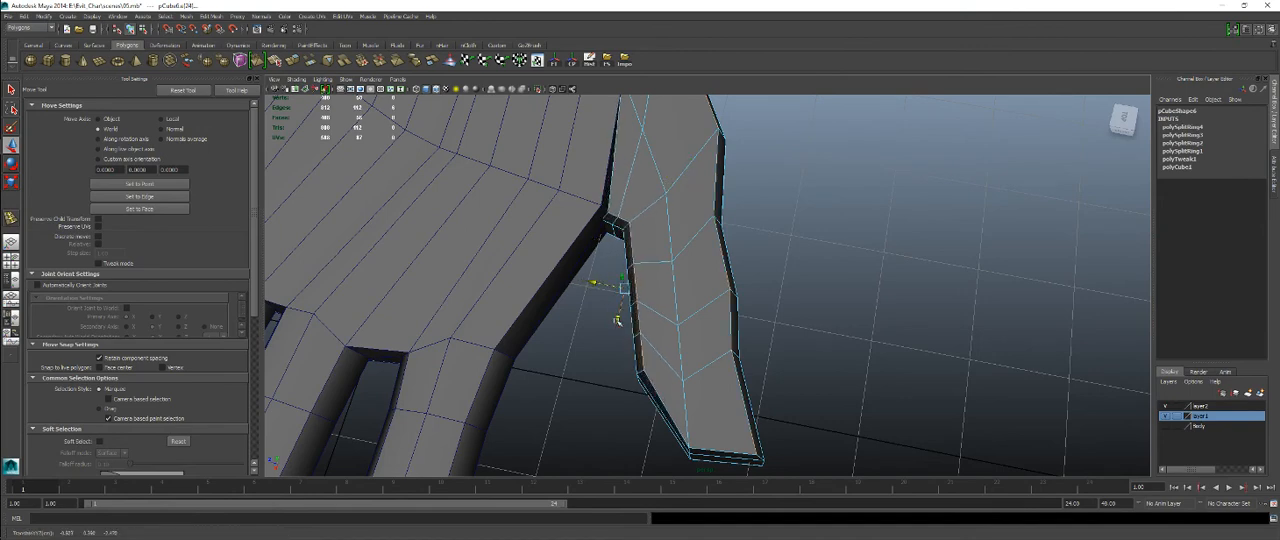
{"action": "left_click_drag", "start_coordinate": [617, 320], "coordinate": [618, 317]}
Move the thumb's lower outer and lower inner edge loops to round its underside.
{"action": "left_click_drag", "start_coordinate": [643, 348], "coordinate": [709, 214], "text": "alt"}
{"action": "double_click", "coordinate": [657, 278]}
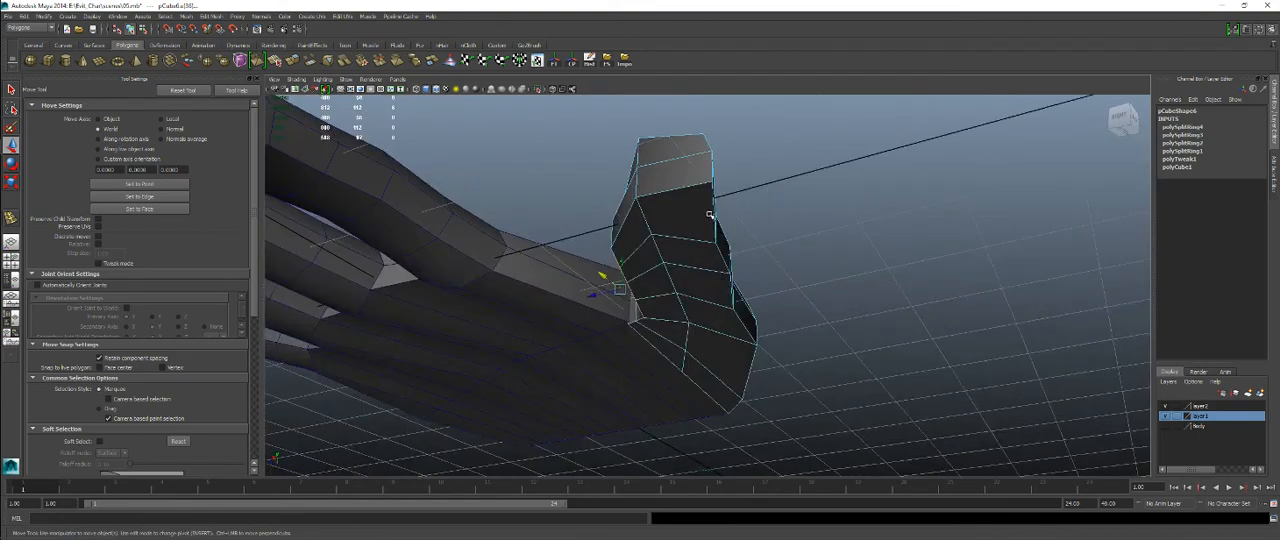
{"action": "double_click", "coordinate": [712, 212]}
{"action": "left_click_drag", "start_coordinate": [728, 211], "coordinate": [663, 236], "text": "alt"}
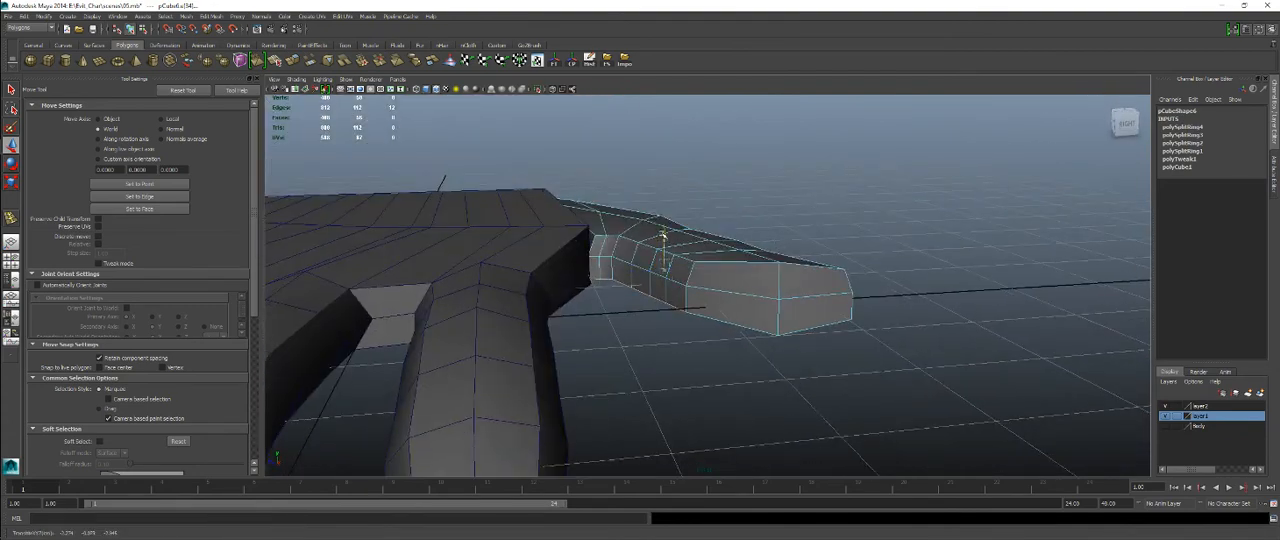
{"action": "double_click", "coordinate": [672, 308]}
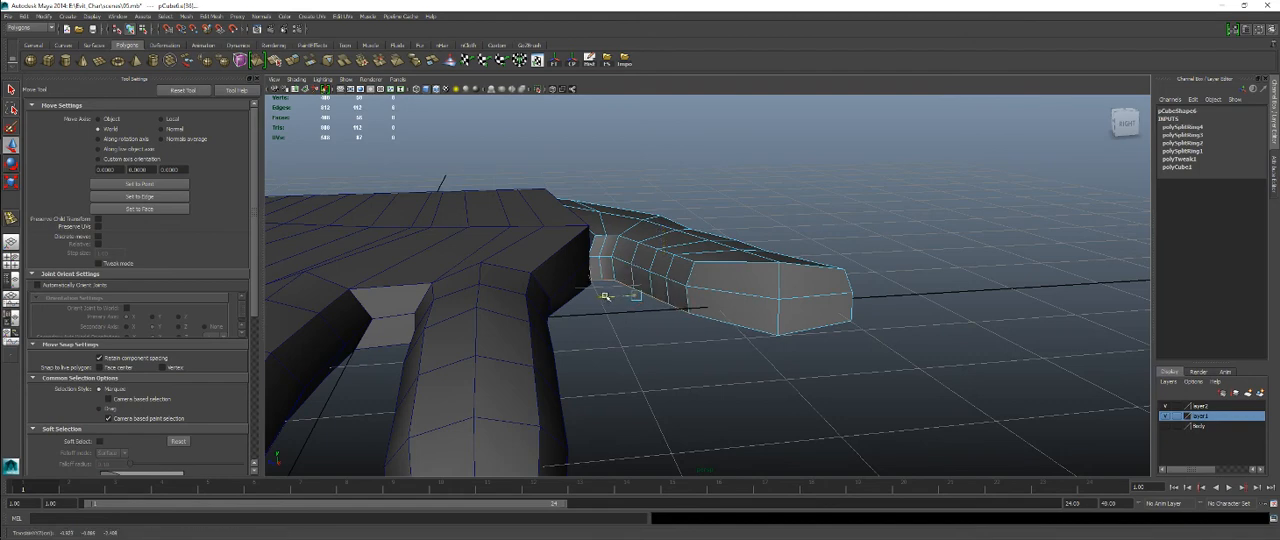
{"action": "left_click_drag", "start_coordinate": [606, 300], "coordinate": [718, 258], "text": "alt"}
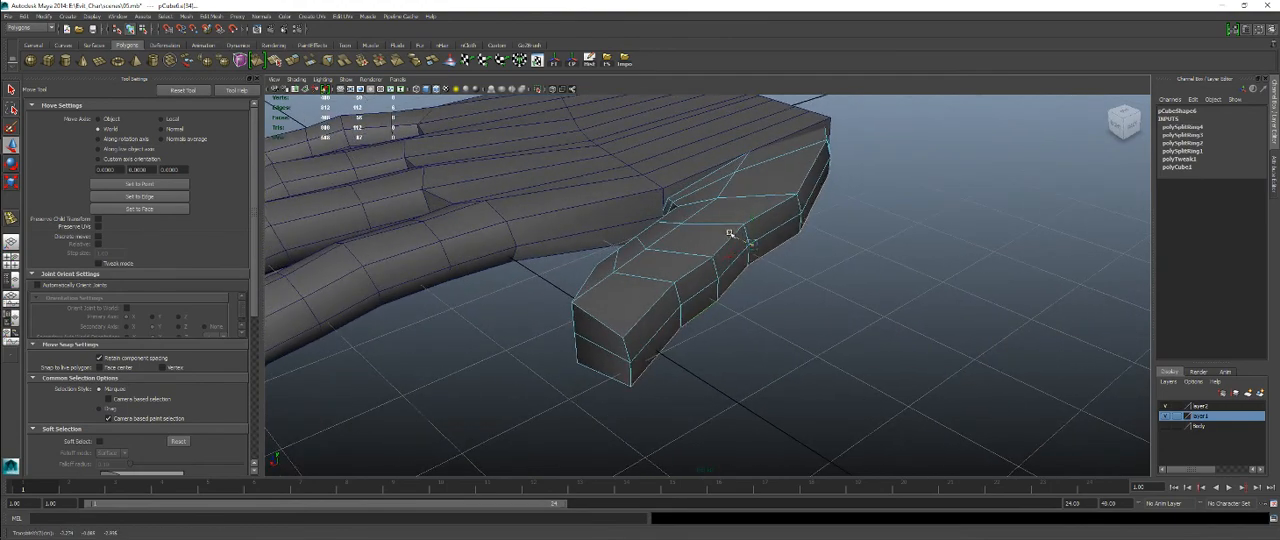
{"action": "left_click_drag", "start_coordinate": [680, 323], "coordinate": [654, 286], "text": "alt"}
{"action": "key", "text": "space"}
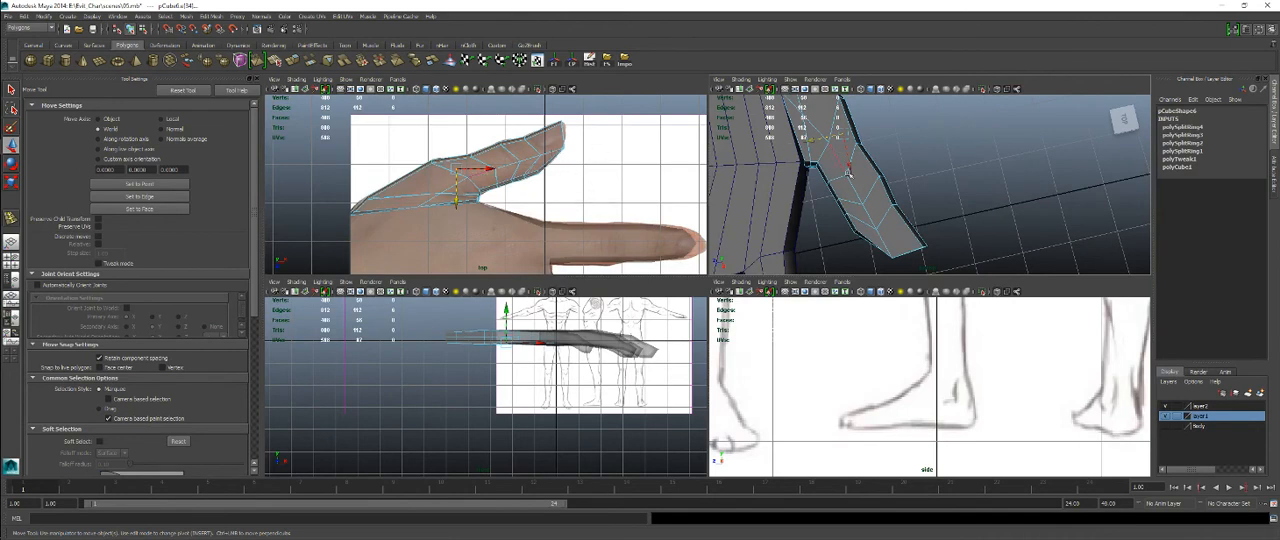
{"action": "key", "text": "space"}
{"action": "left_click_drag", "start_coordinate": [860, 257], "coordinate": [595, 262], "text": "alt"}
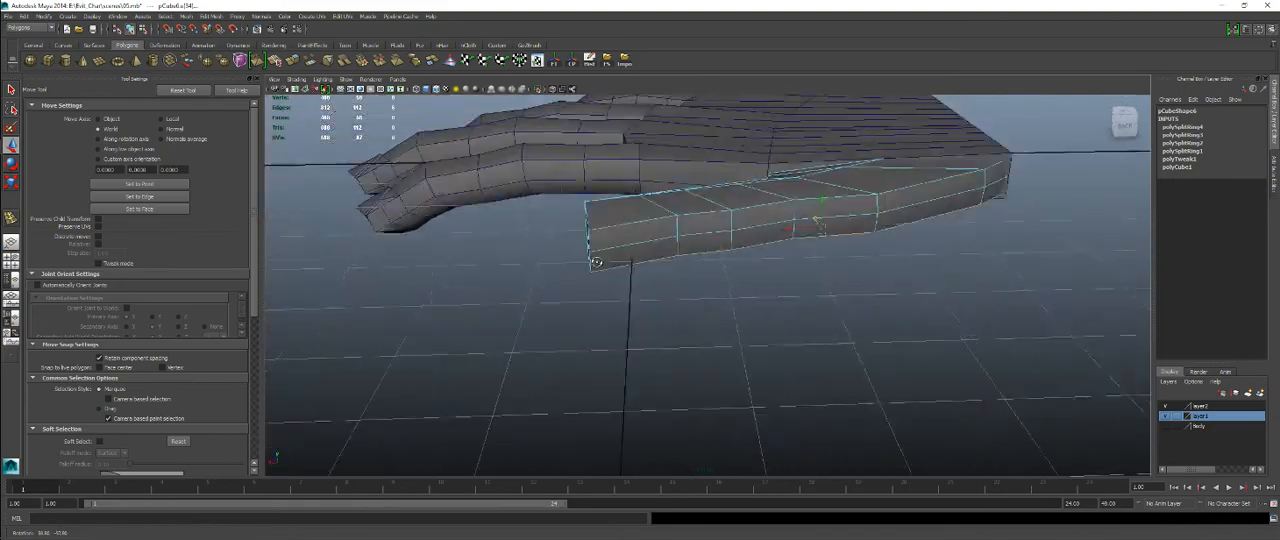